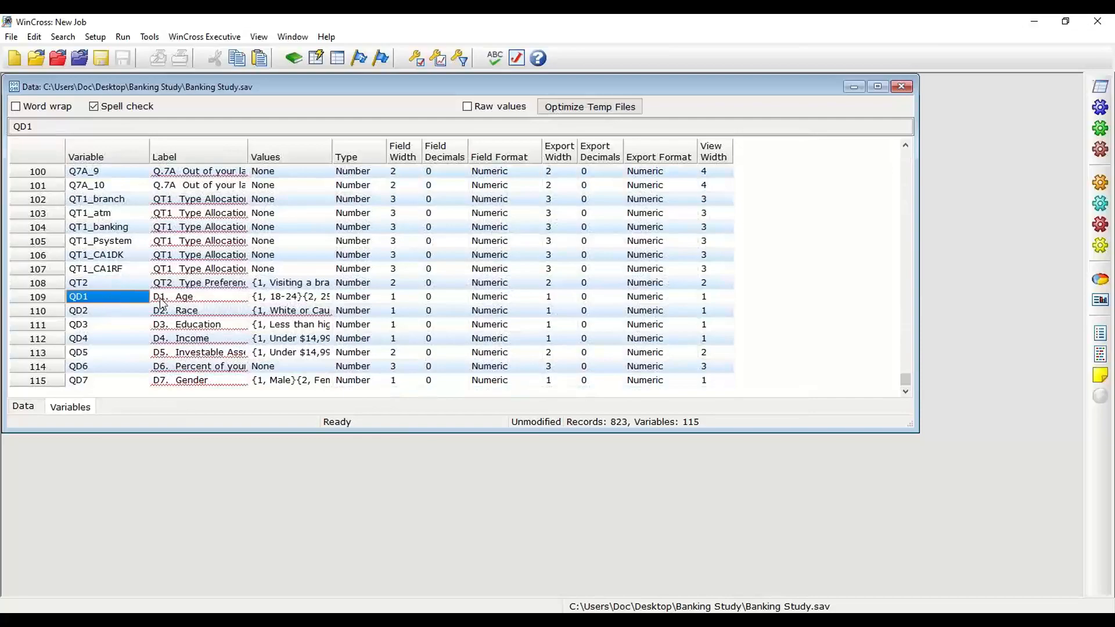
Step: Examine the code values and value labels defined for the age variable QD1, leaving them unedited
click(290, 297)
click(325, 297)
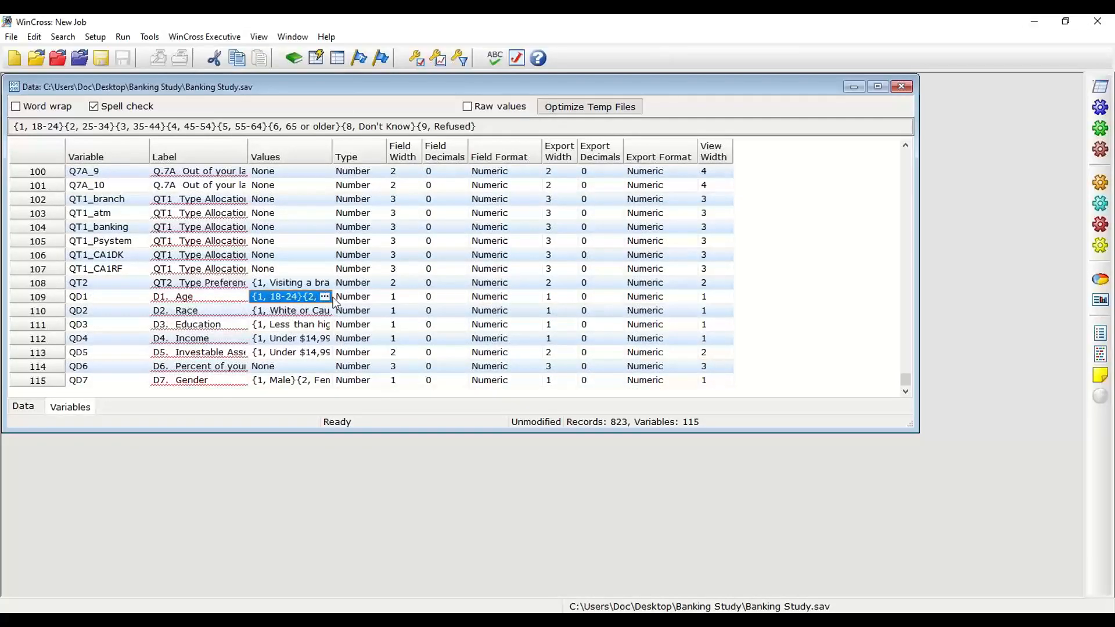
click(423, 233)
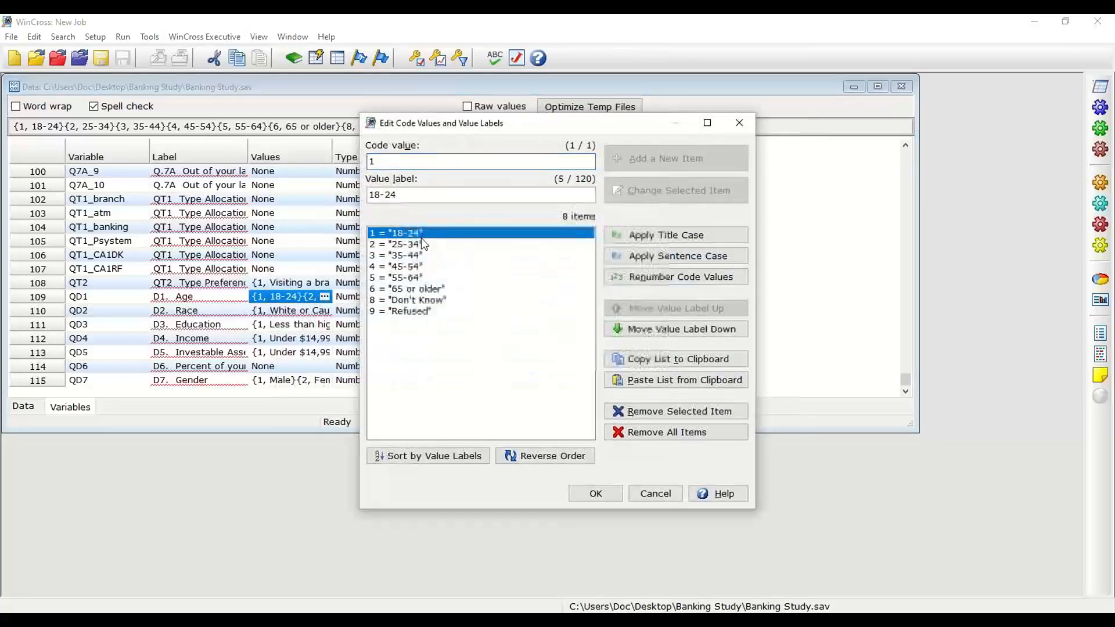
click(423, 244)
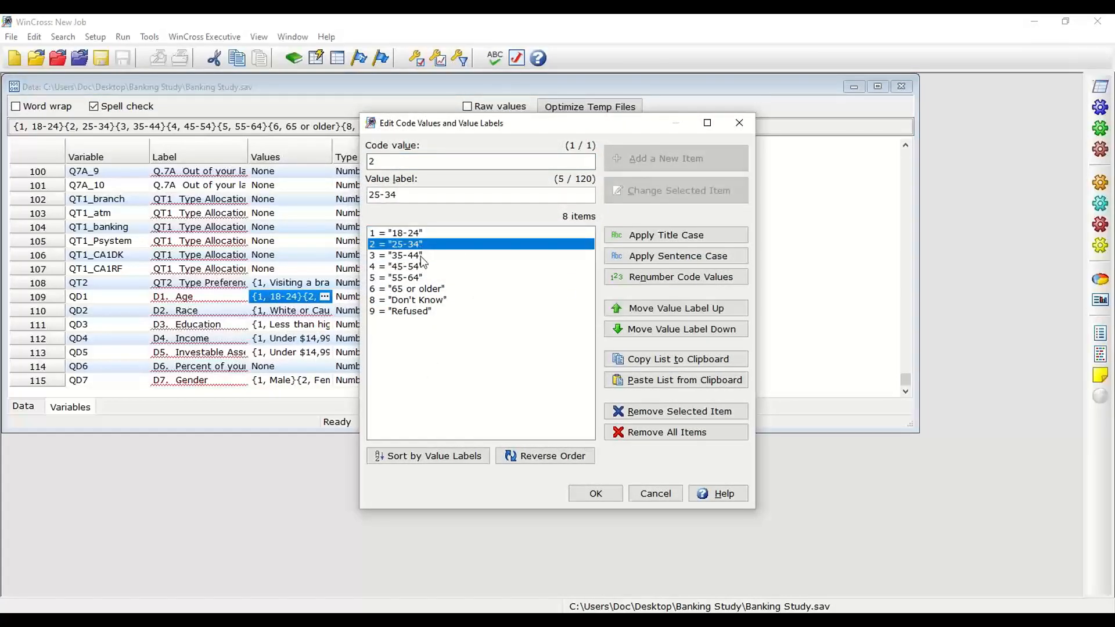
click(425, 255)
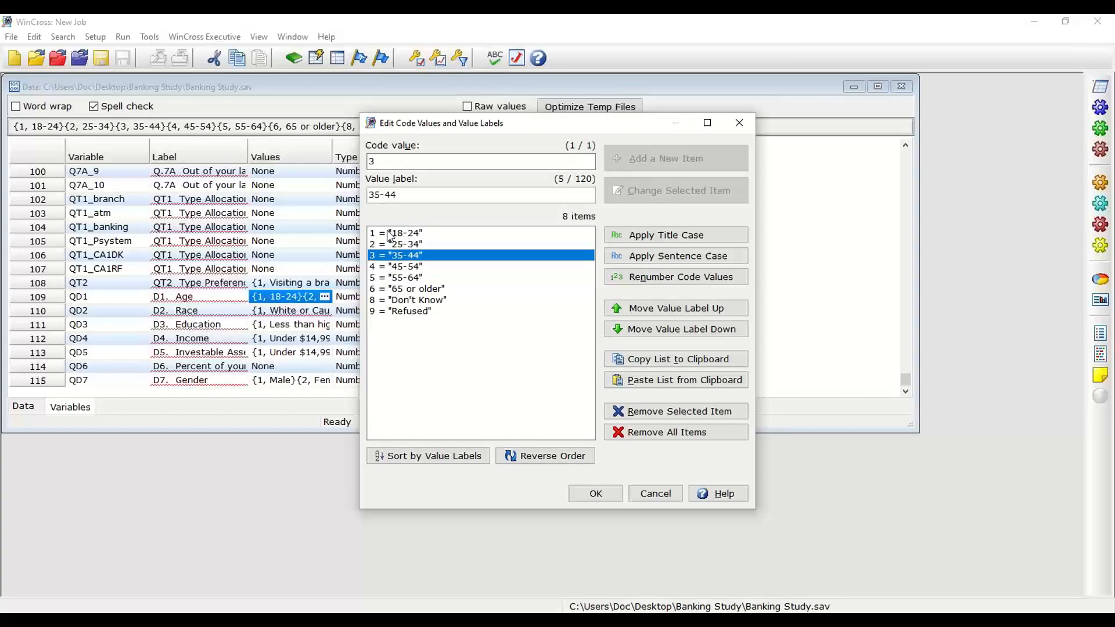
click(656, 494)
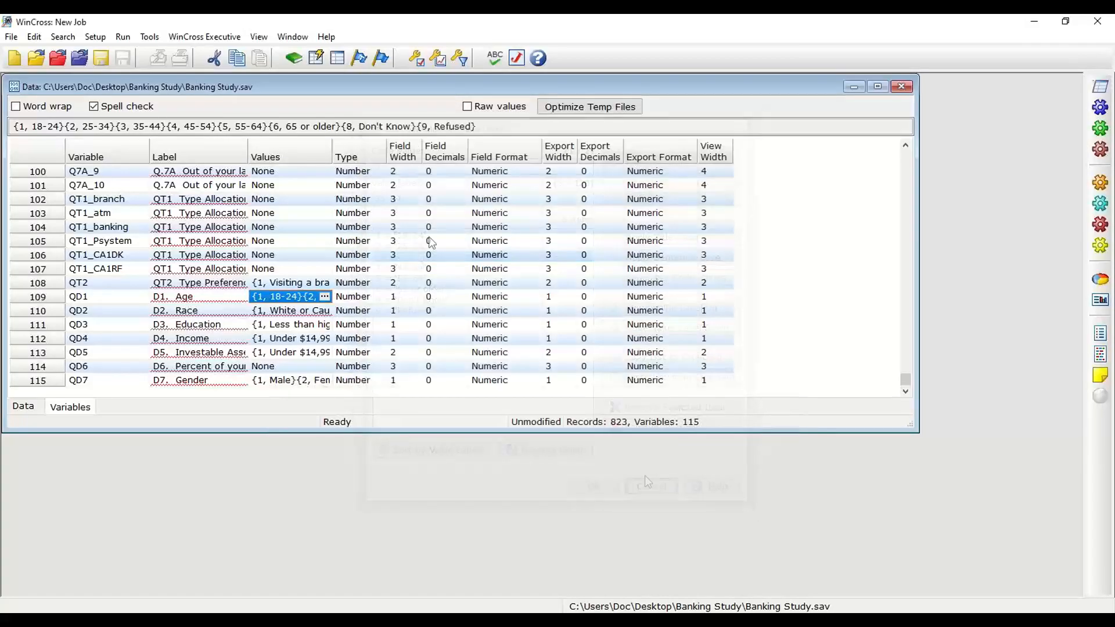
Step: Create one express table from the variable data for QD1, the age question
click(102, 37)
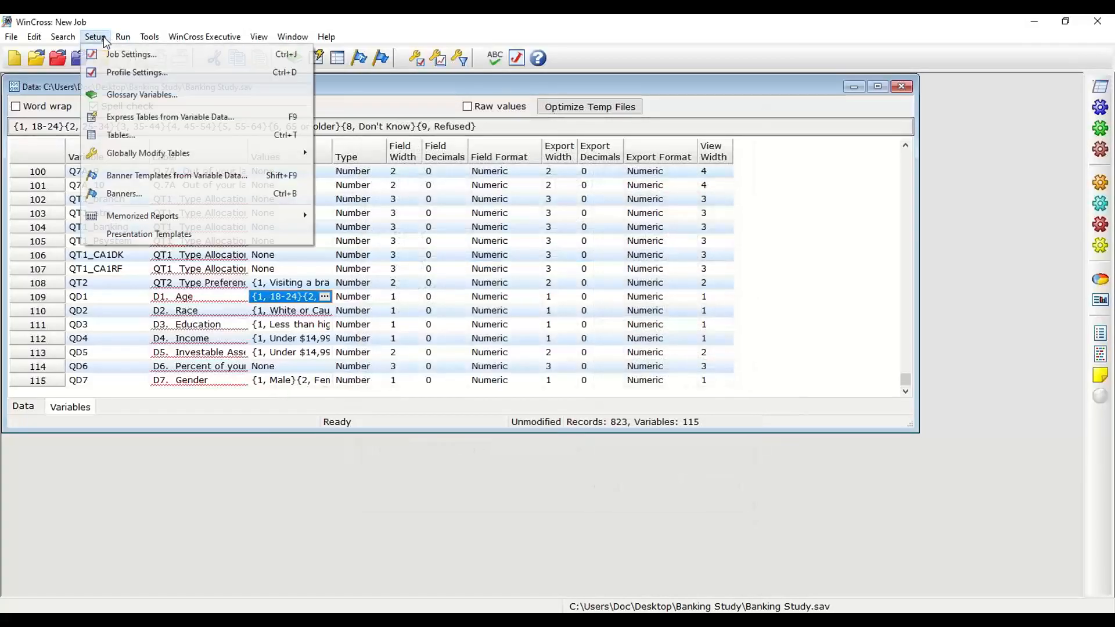
click(148, 119)
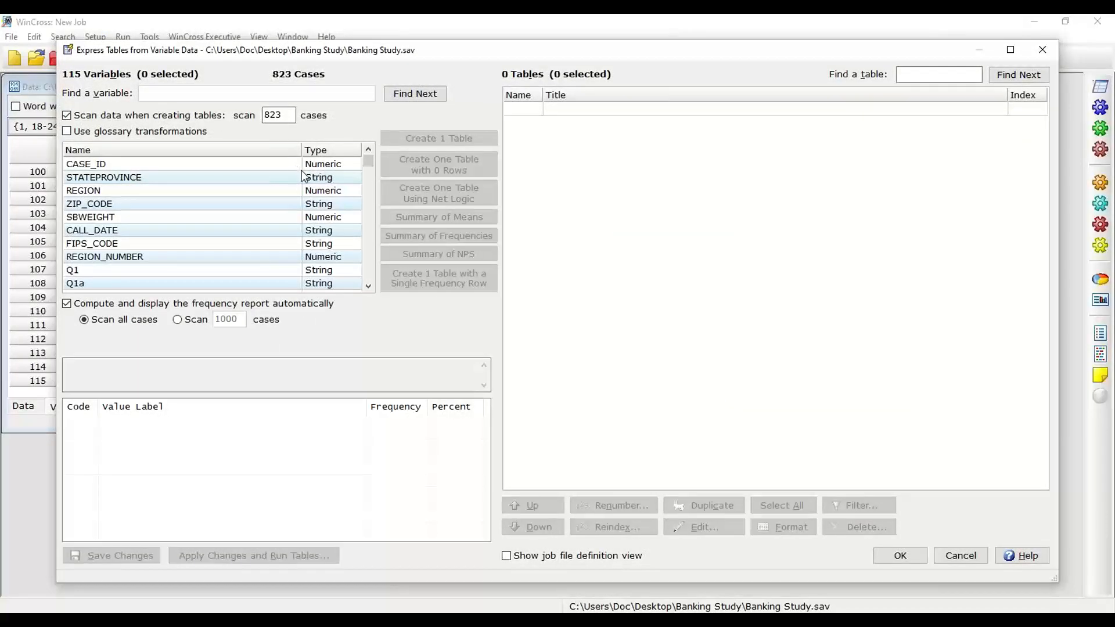
drag(369, 162, 369, 278)
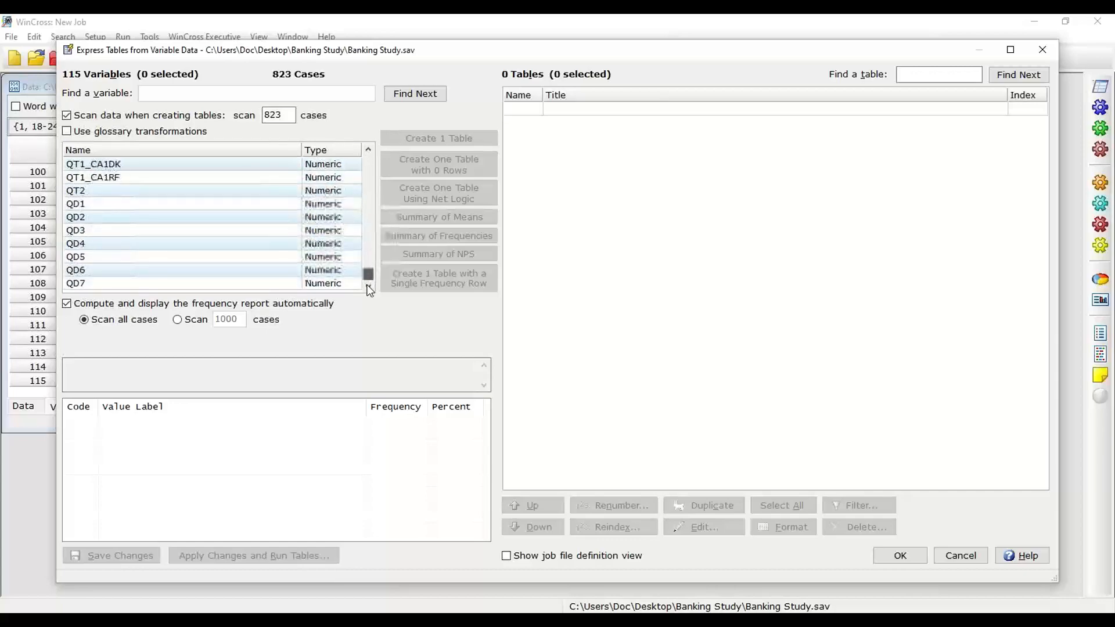
click(82, 204)
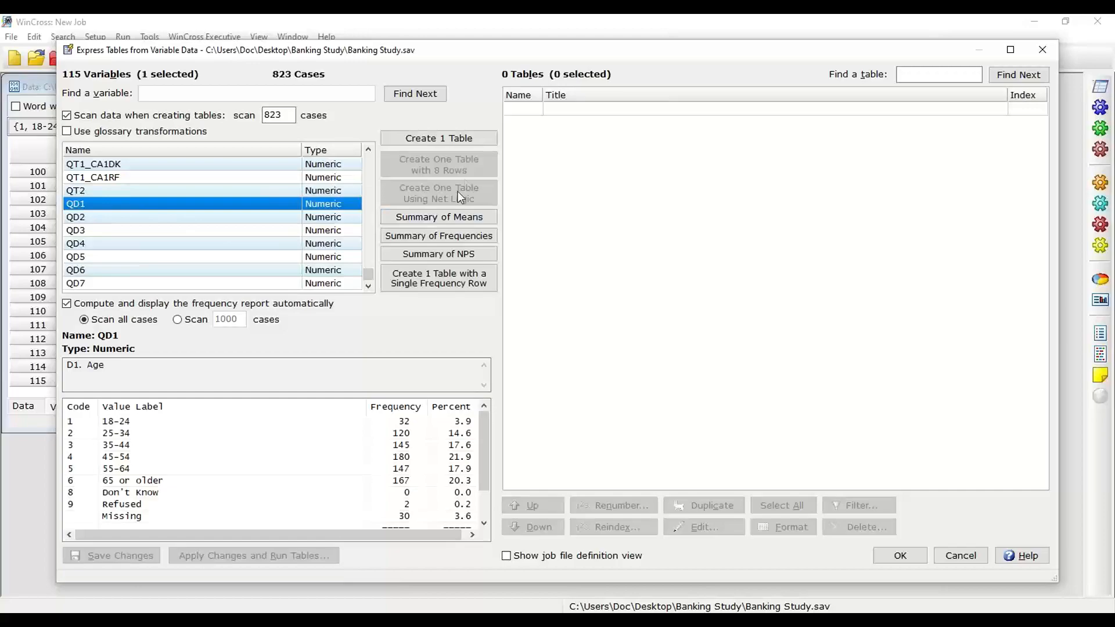
click(458, 140)
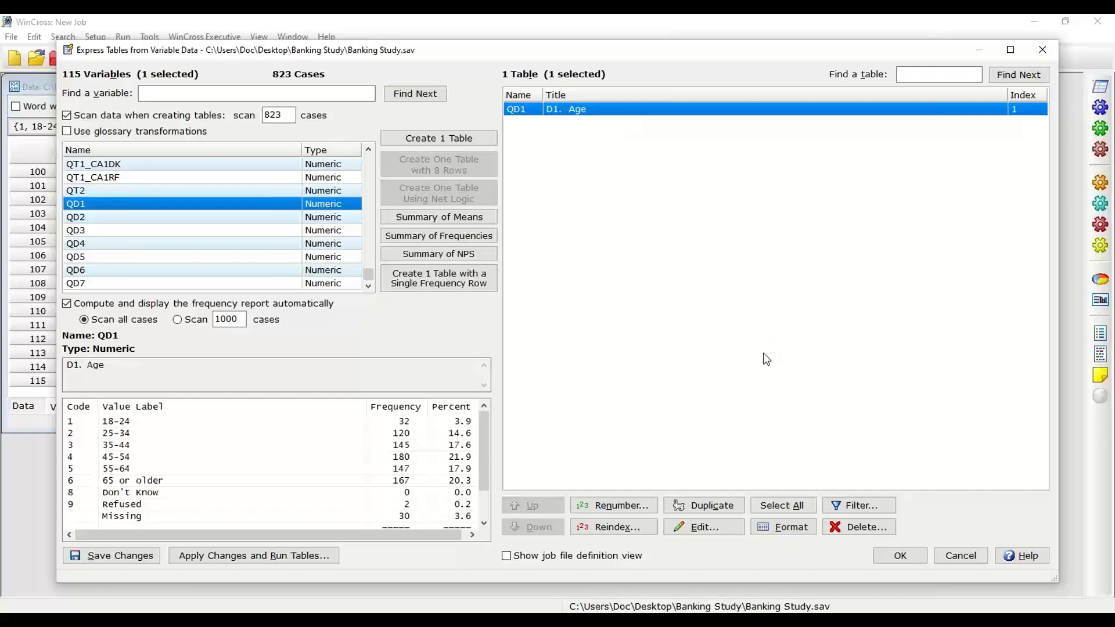
Step: Open the QD1 age table for editing and review its title, row texts and logic
click(701, 530)
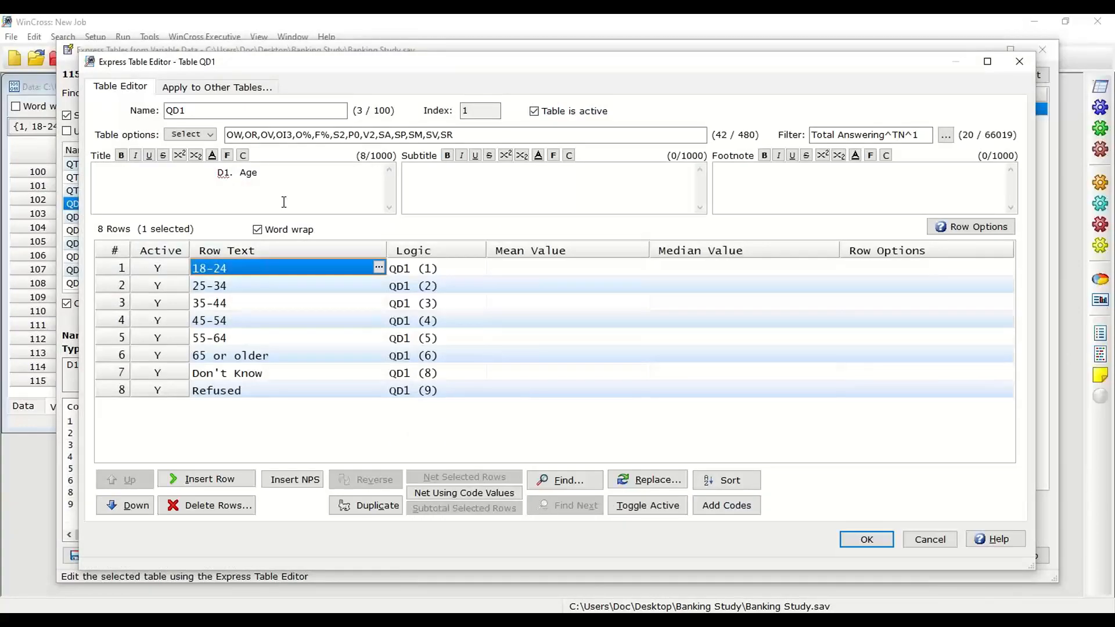
drag(217, 174, 275, 178)
click(434, 271)
click(288, 290)
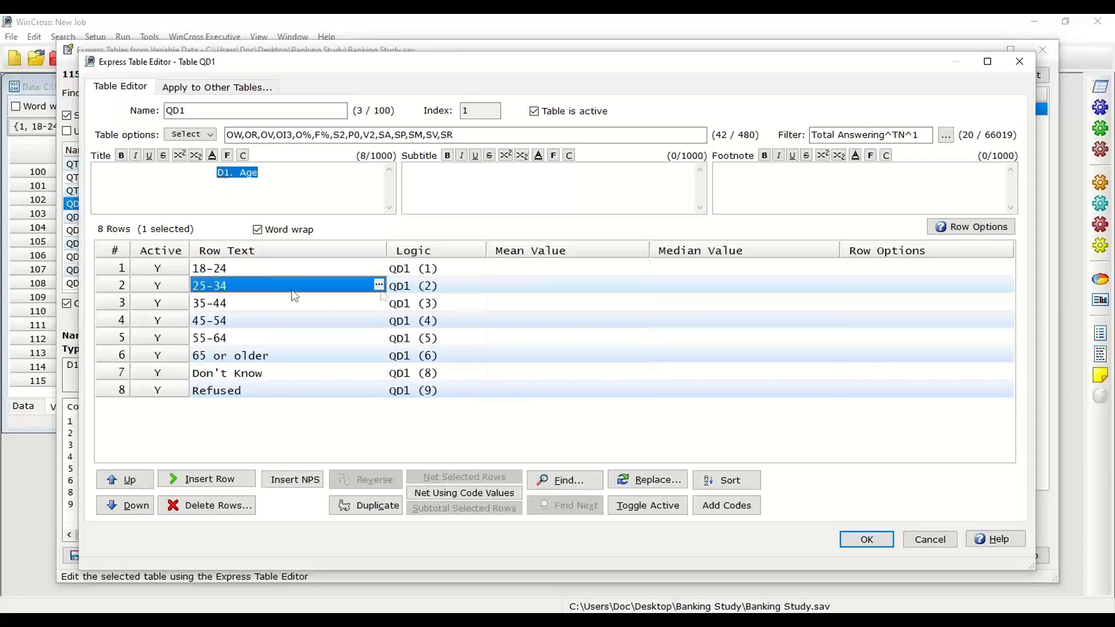
click(293, 306)
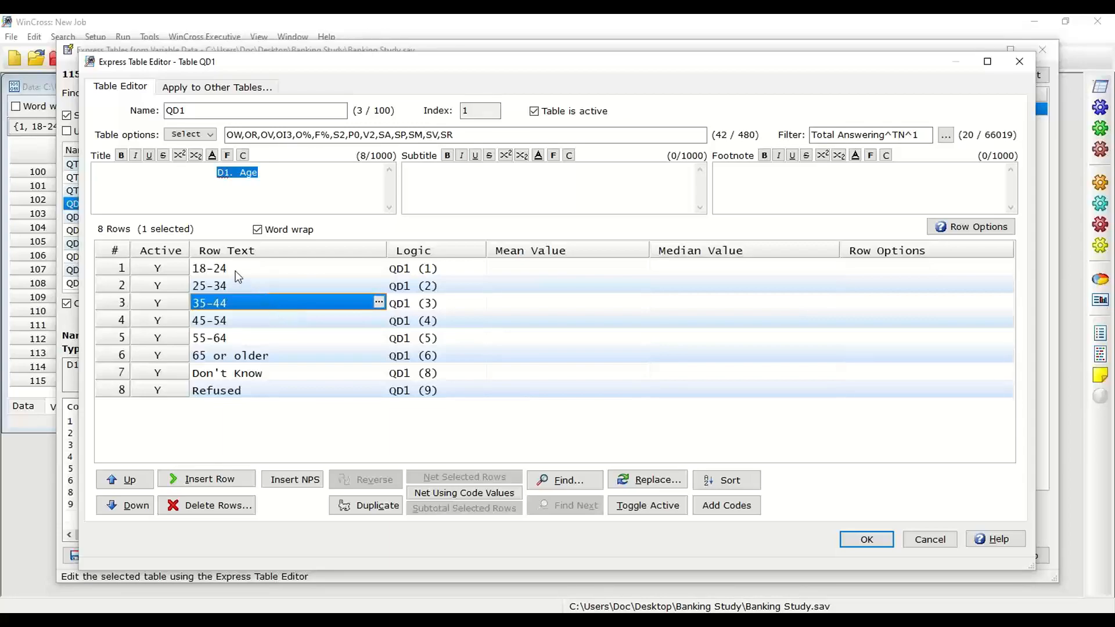
Step: Net the 18-24 and 25-34 rows and label the net row "18-34 (NET)"
drag(236, 267, 236, 280)
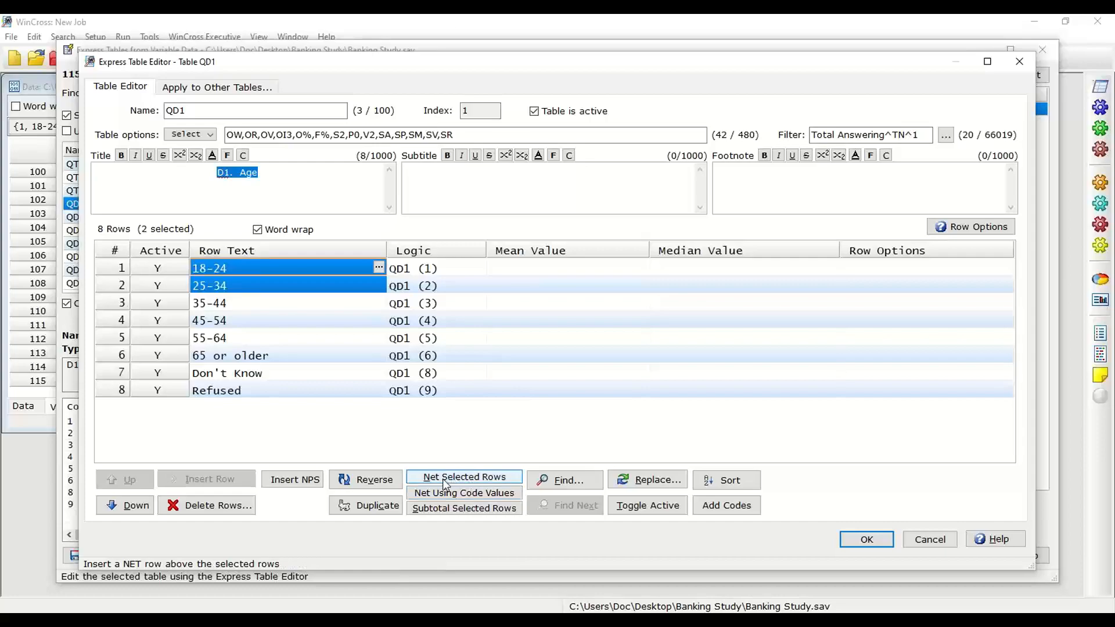
click(445, 478)
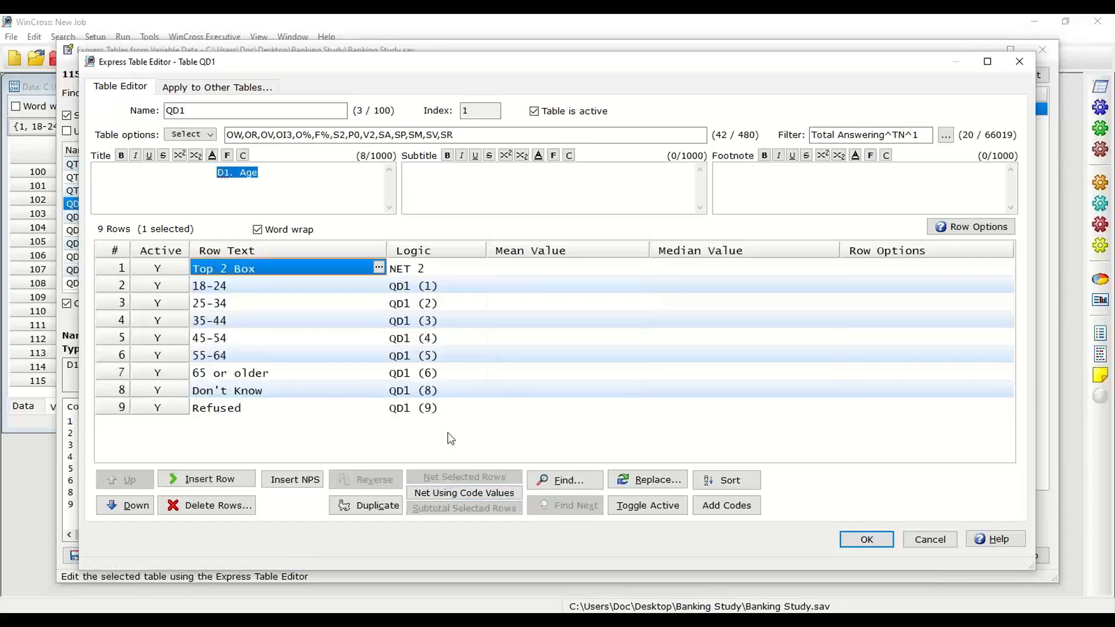
text(18-)
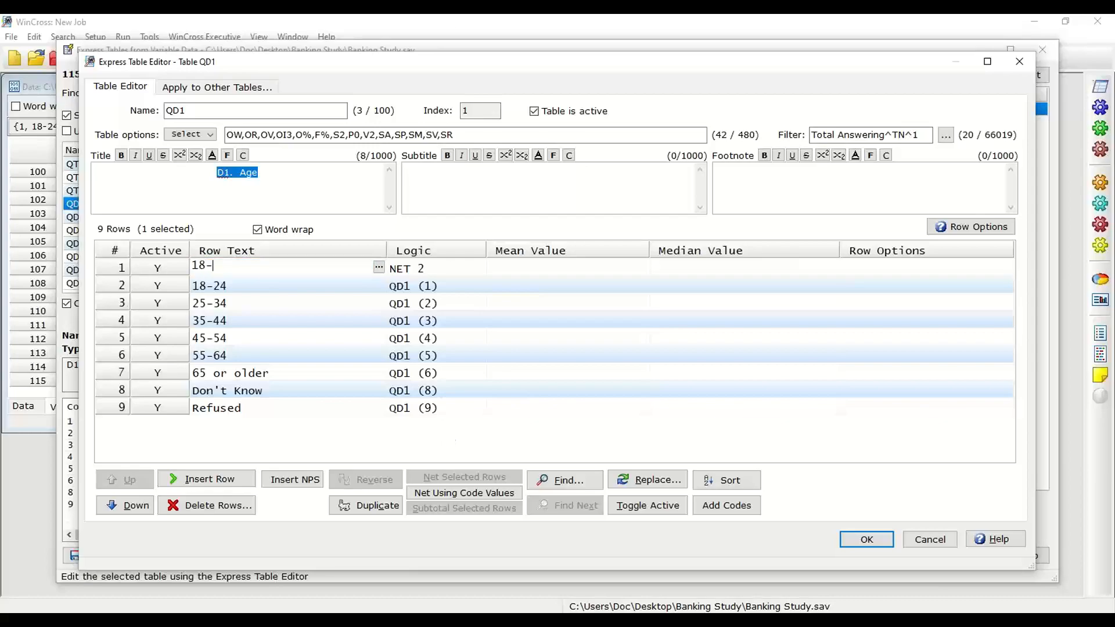
text(34 (NET))
key(Return)
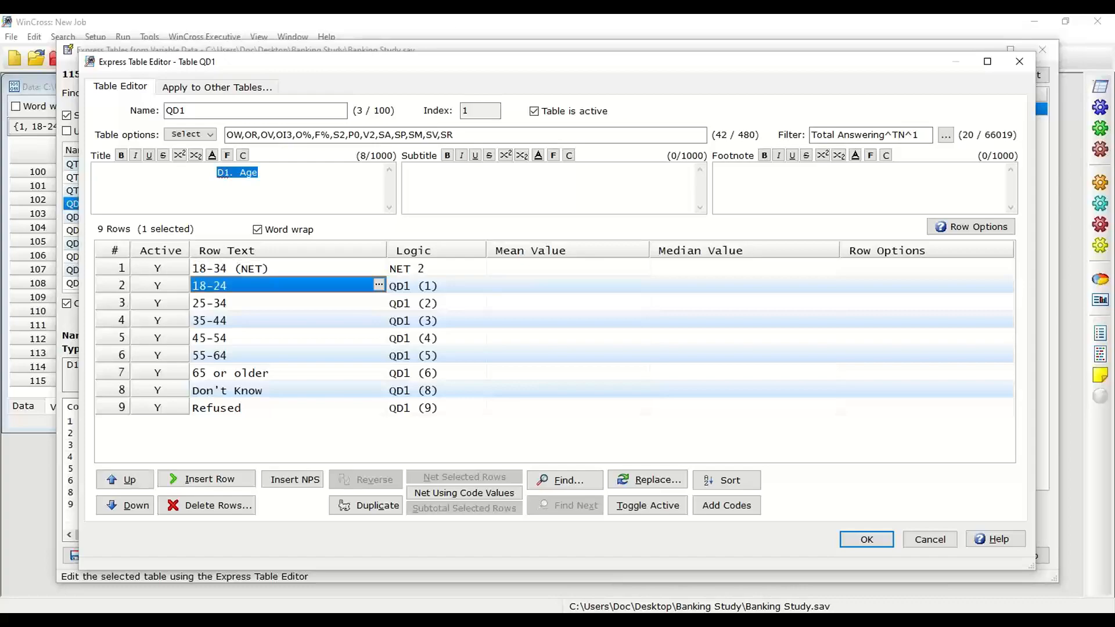
Step: Net the 35-44 and 45-54 rows and label the net row "35-54 (NET)"
click(220, 325)
shift+click(222, 335)
click(464, 478)
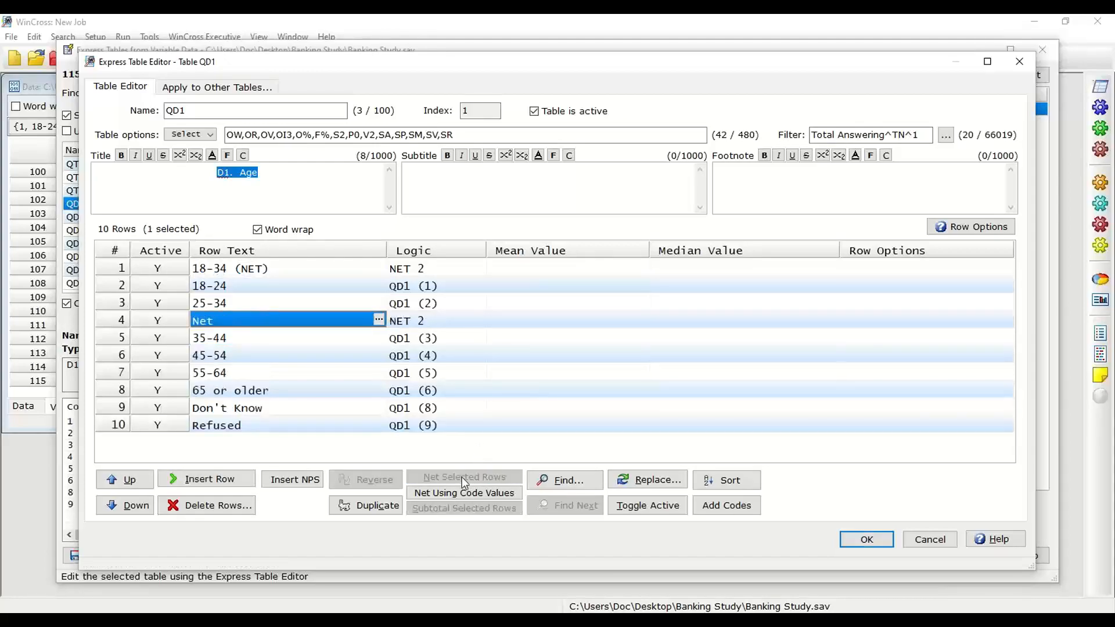
text(35-54)
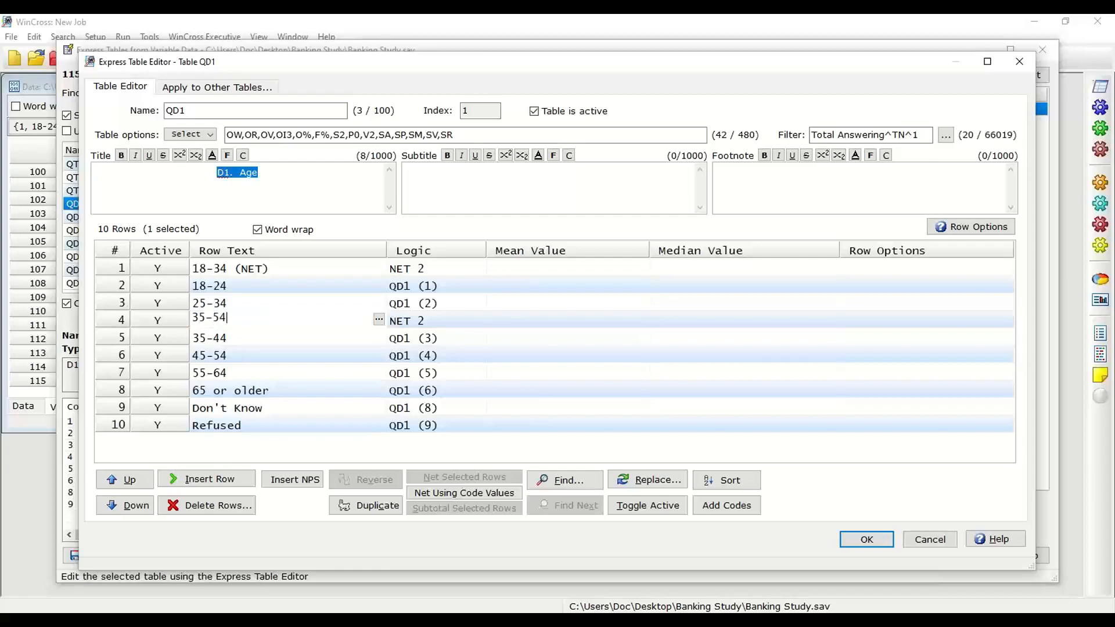
text( (NET))
key(Return)
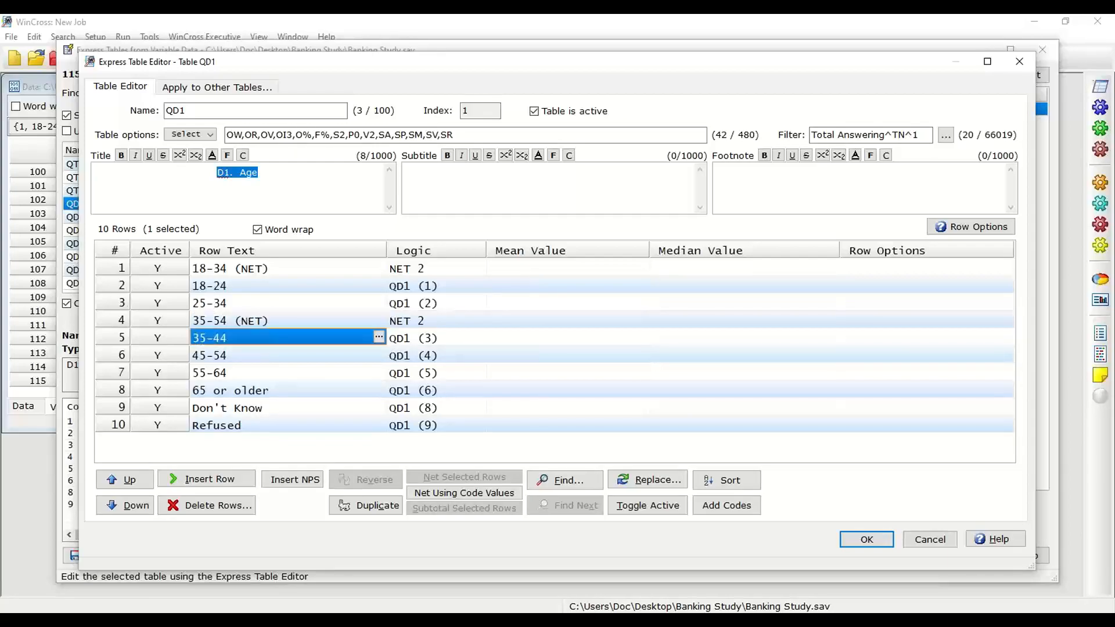
Step: Net the 55-64 and 65 or older rows and label the net row "55+ (NET)"
click(232, 372)
shift+click(231, 384)
click(450, 478)
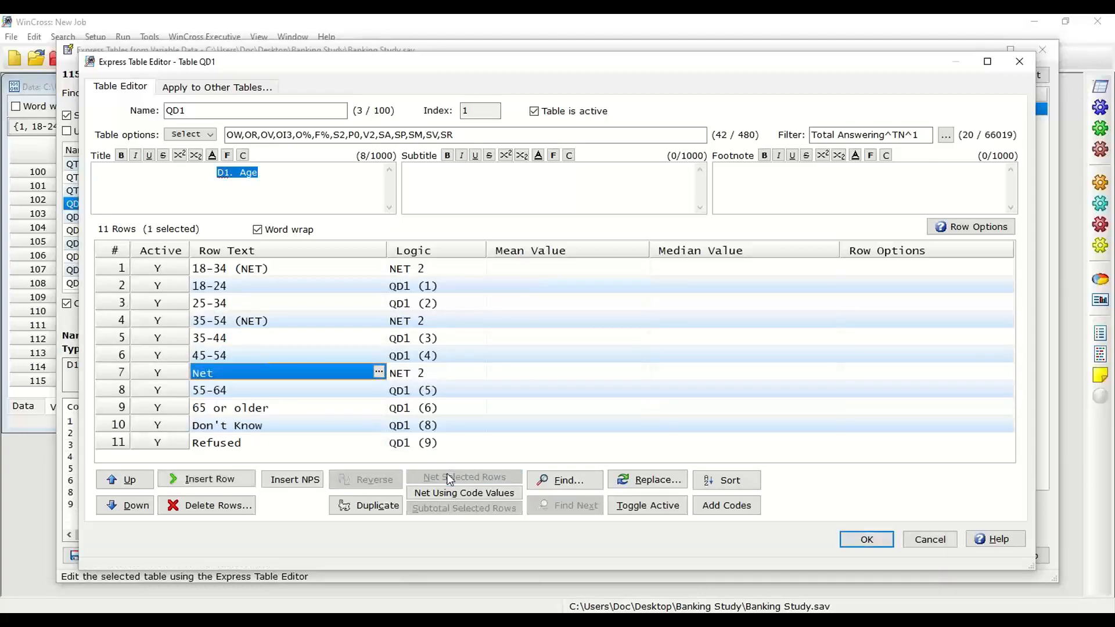
text(55+ (NET))
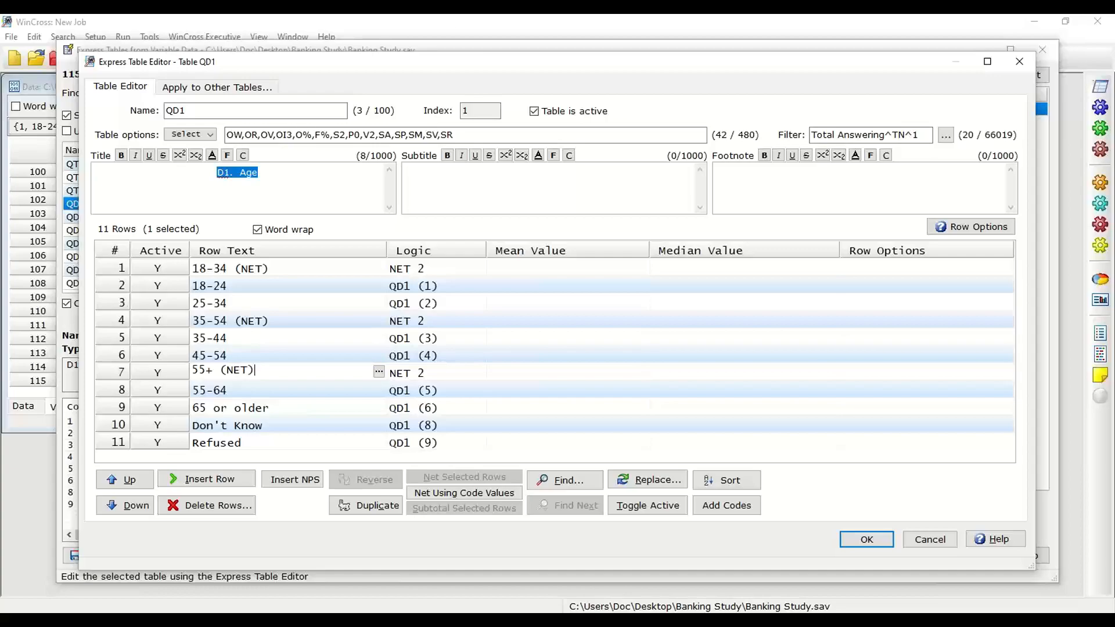
Step: Set the mean value to 21 for the 18-24 row and 29.5 for the 25-34 row
click(522, 269)
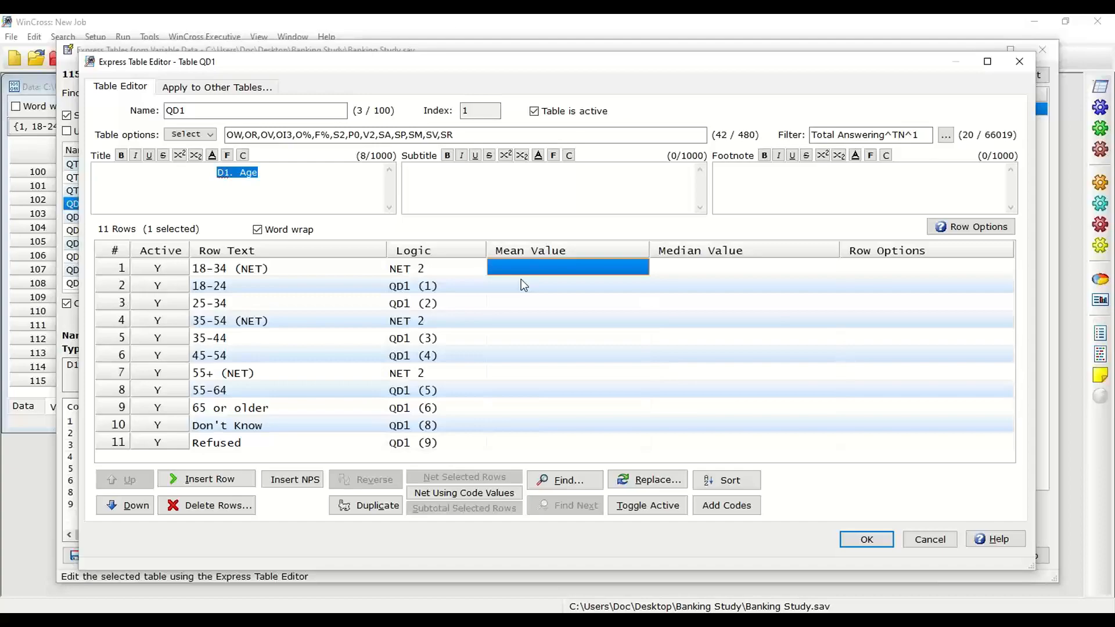
click(521, 280)
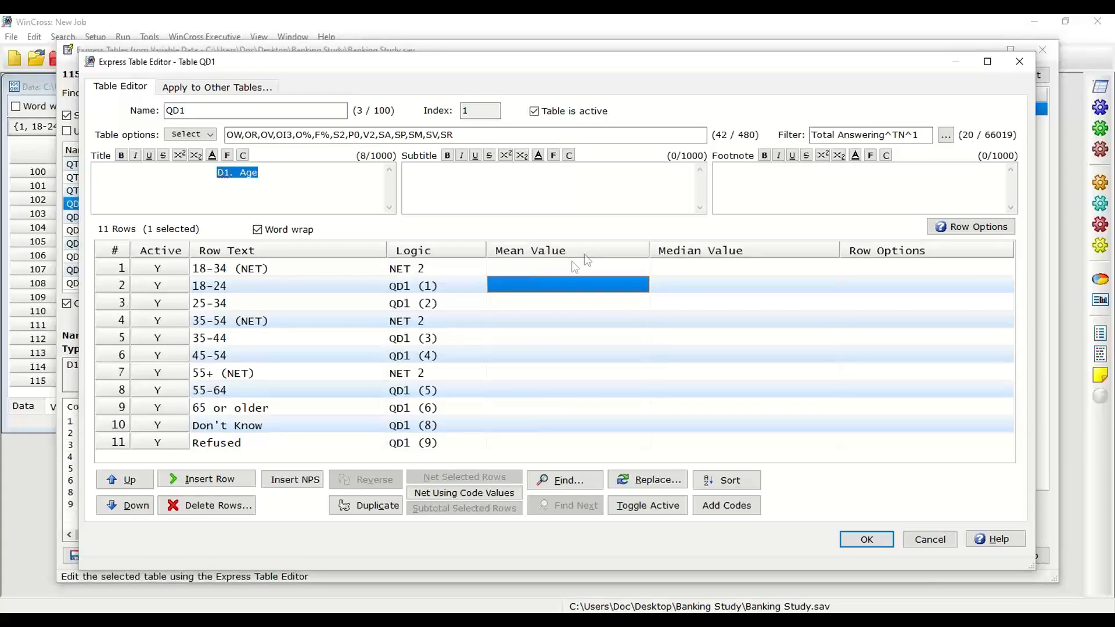
click(423, 290)
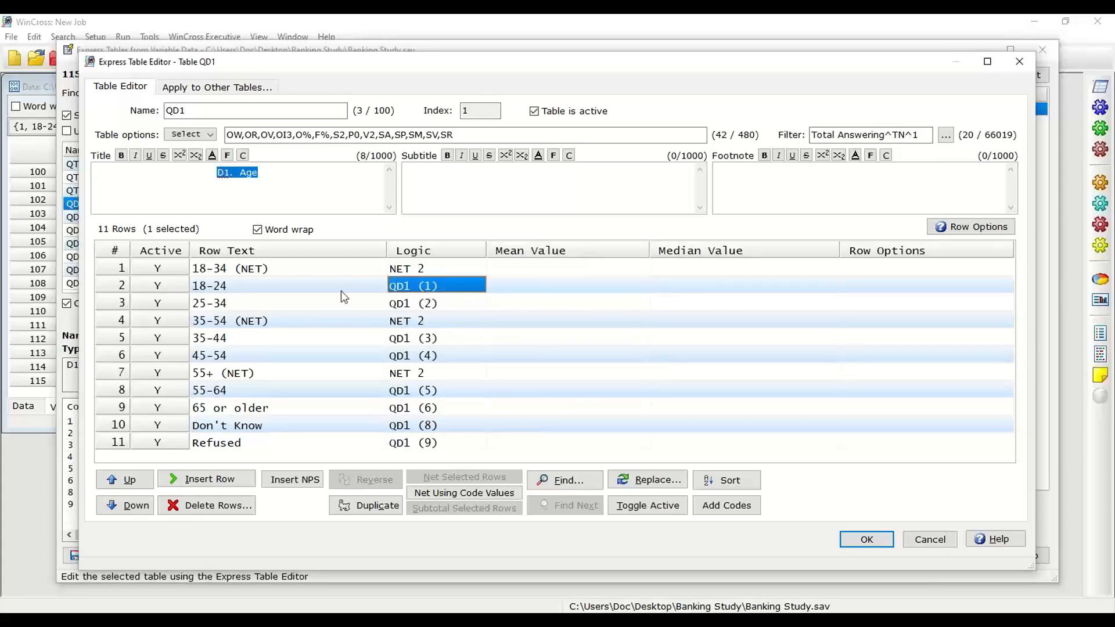
click(521, 287)
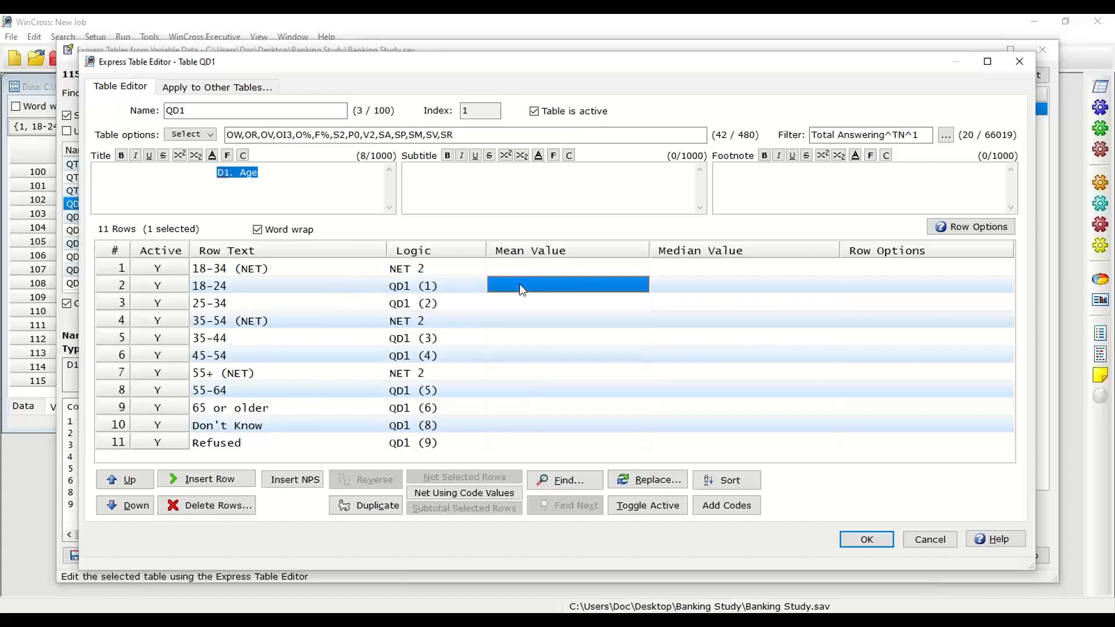
text(21)
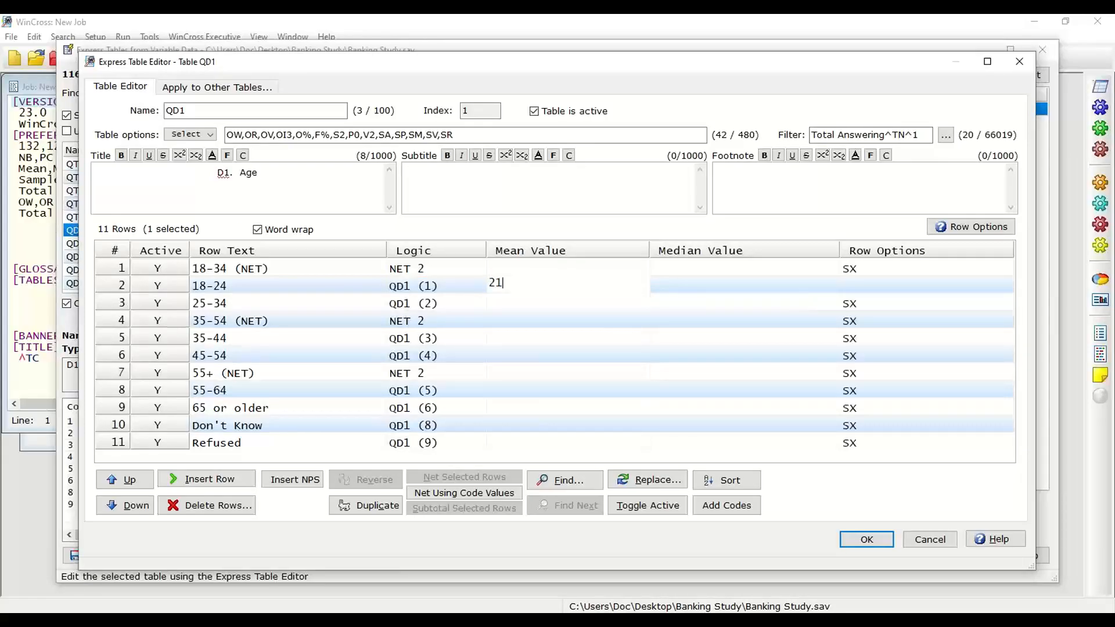
key(Return)
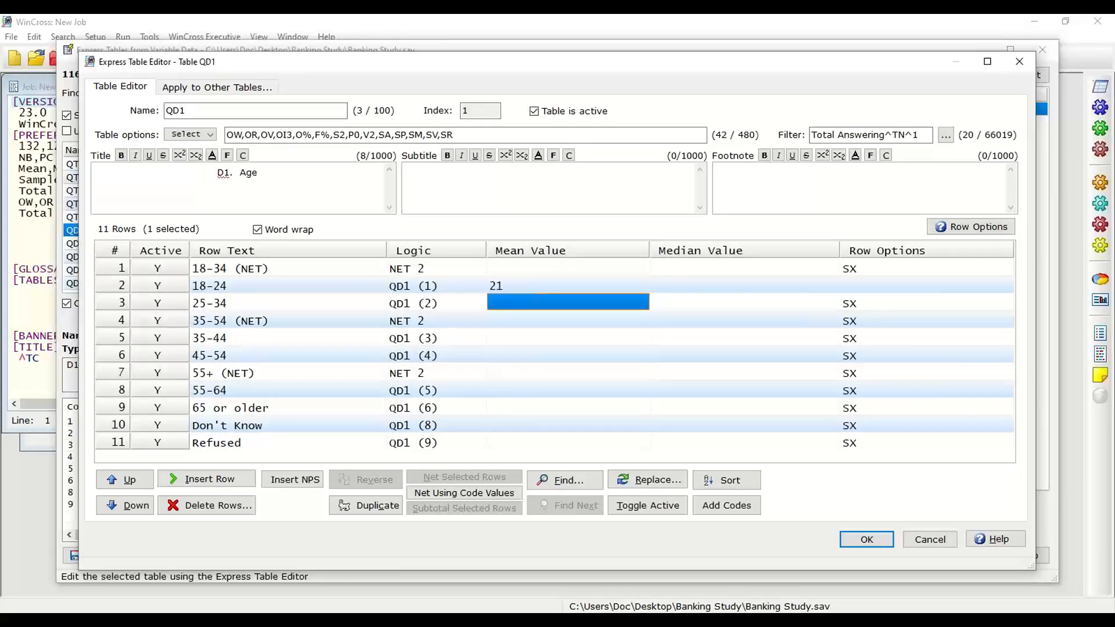
text(29.5)
key(Return)
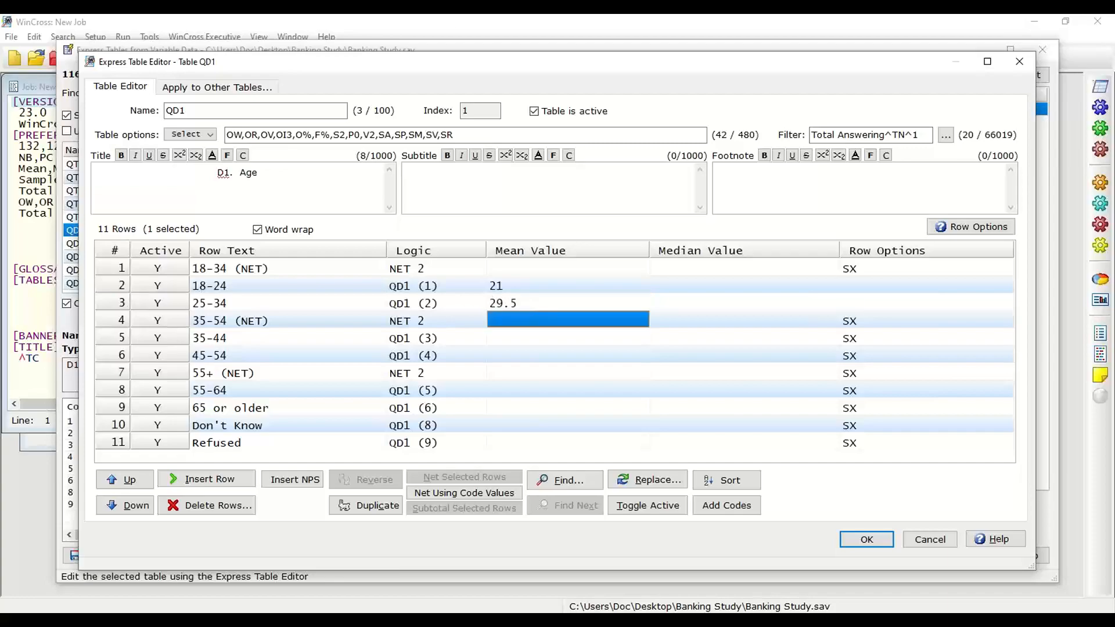
Step: Set the mean value to 39.5 for the 35-44 row and 49.5 for the 45-54 row
key(Down)
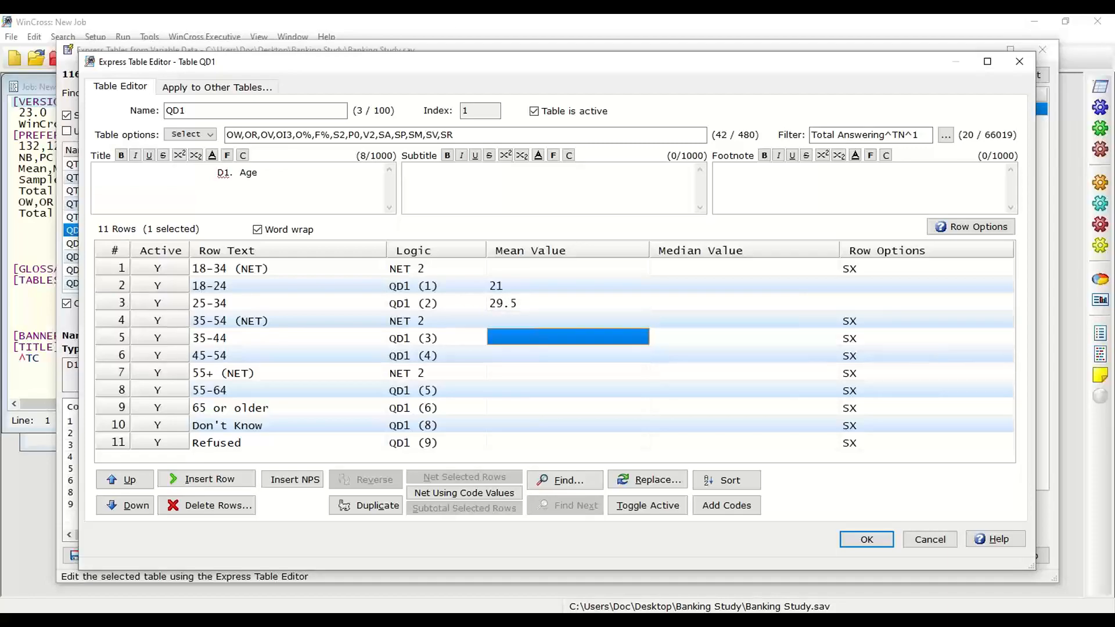
text(39.5)
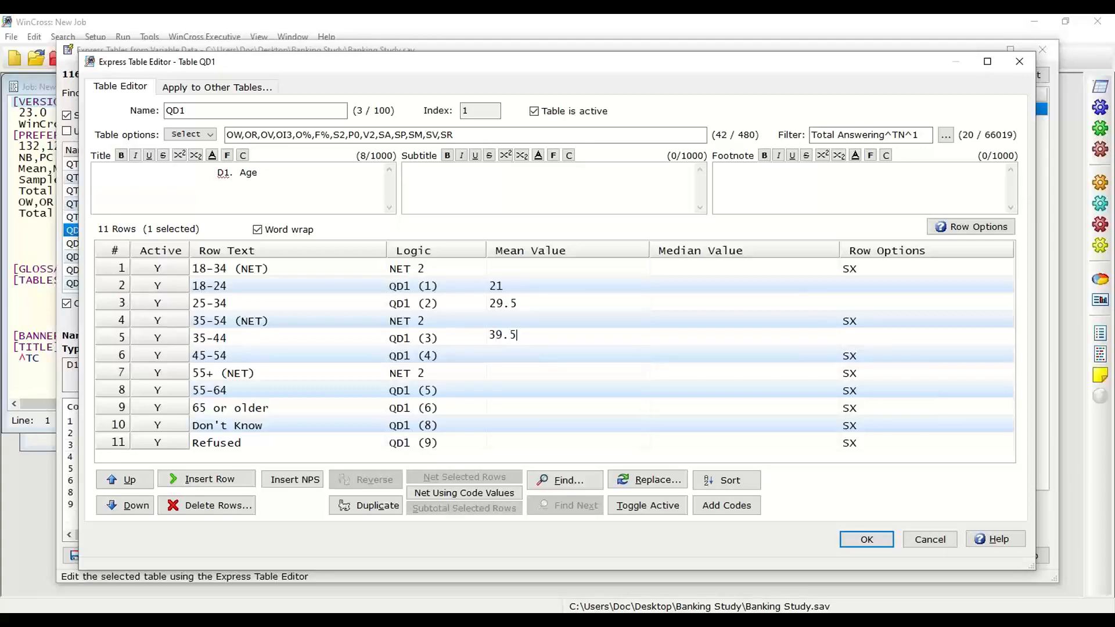
key(Return)
text(49.5)
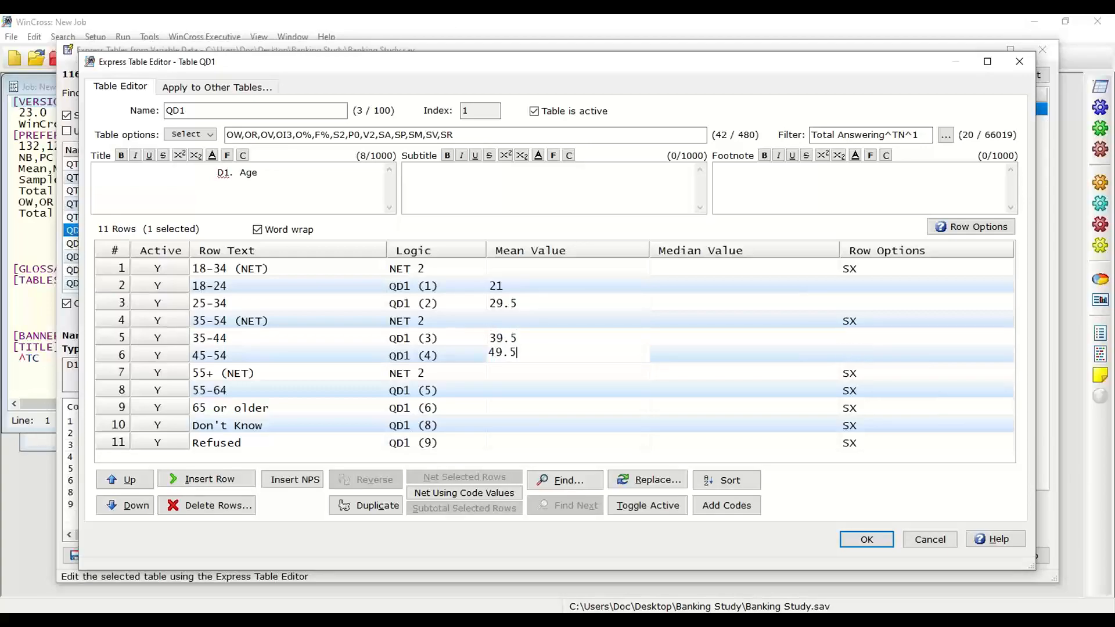
key(Return)
Step: Set the mean value to 59.5 for 55-64 and 69.5 for 65 or older, and add the mean codes to the row texts
key(Down)
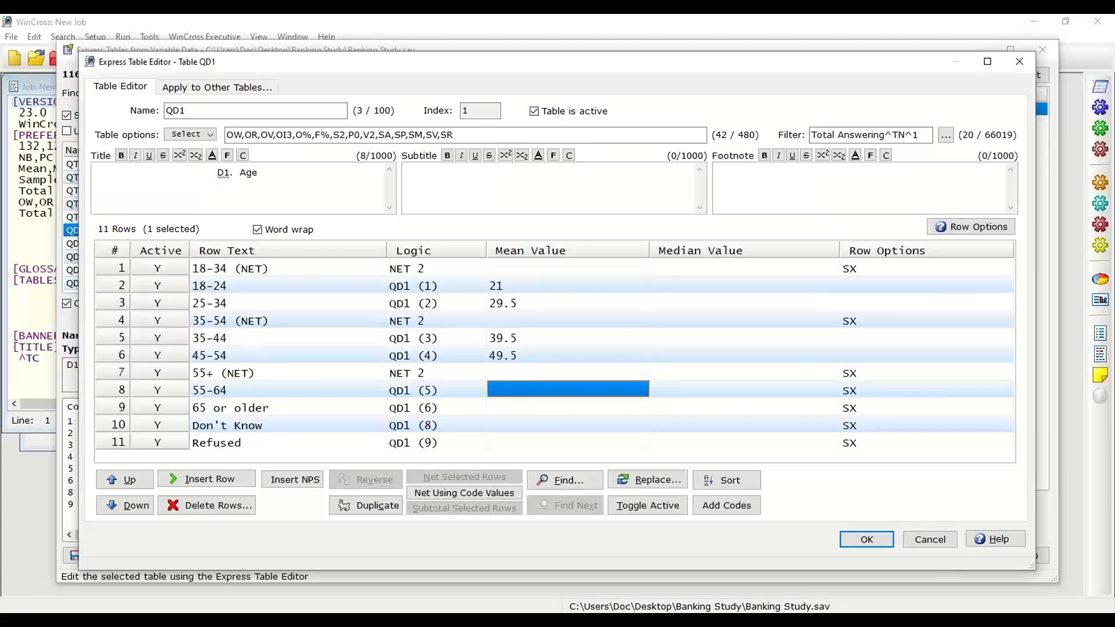
text(59.5)
key(Return)
text(69.5)
key(Return)
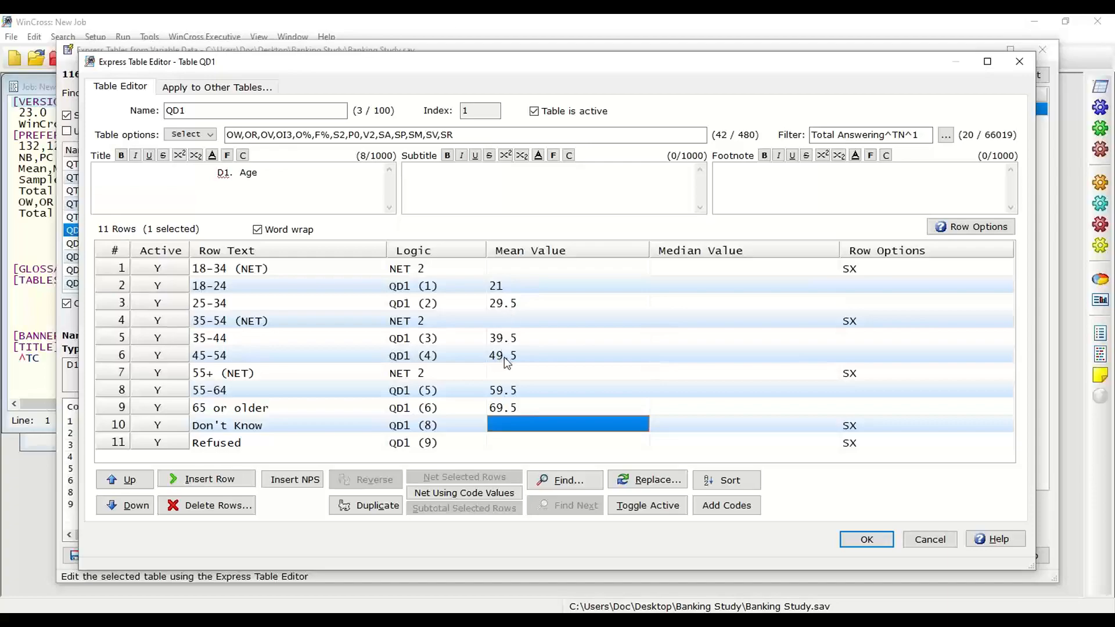
click(743, 514)
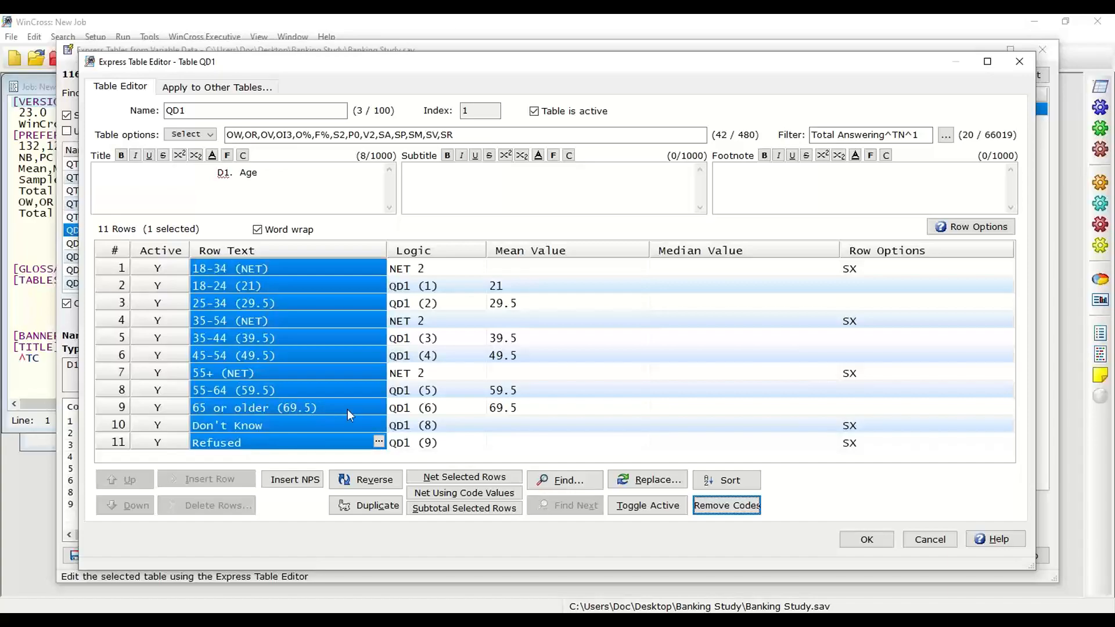
Step: Open the row options of the 18-34 (NET) row and add a dash underline to the row
click(682, 271)
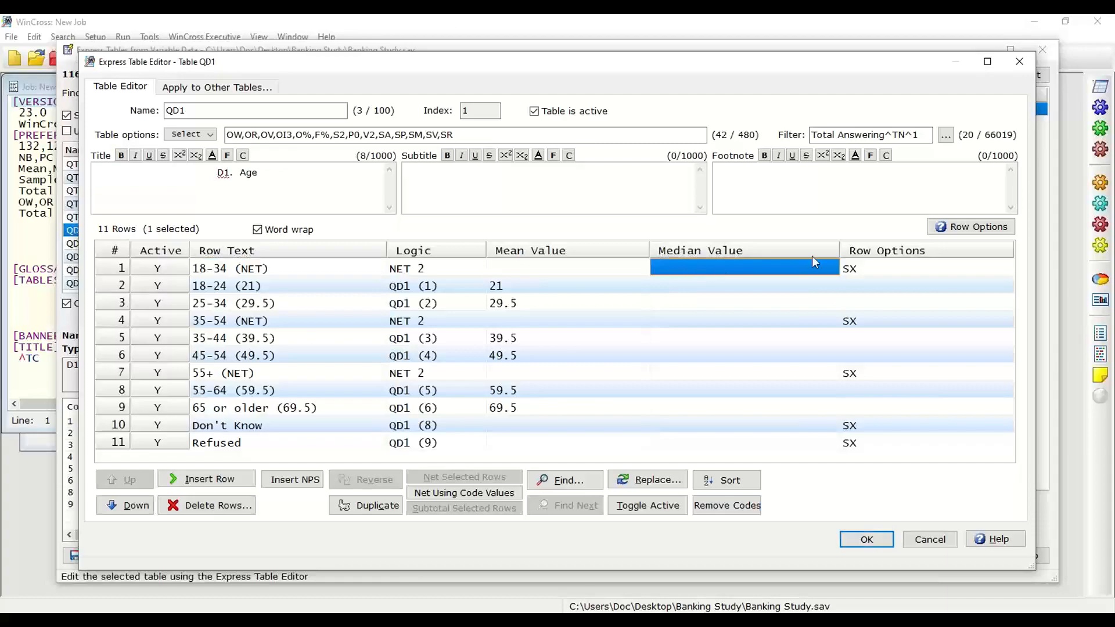
click(877, 264)
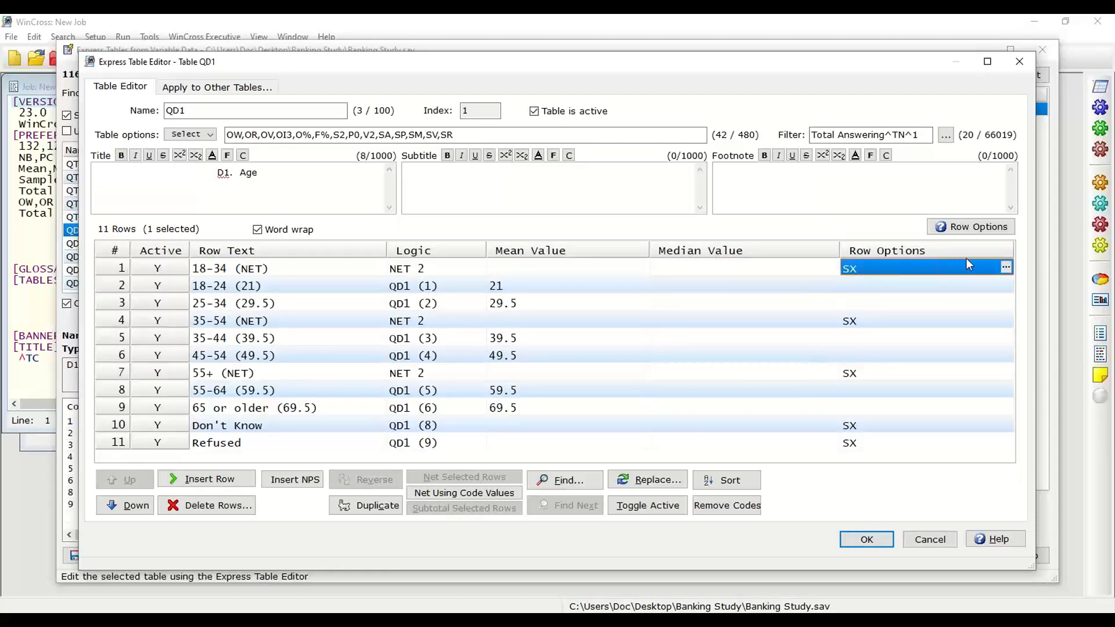
click(1006, 268)
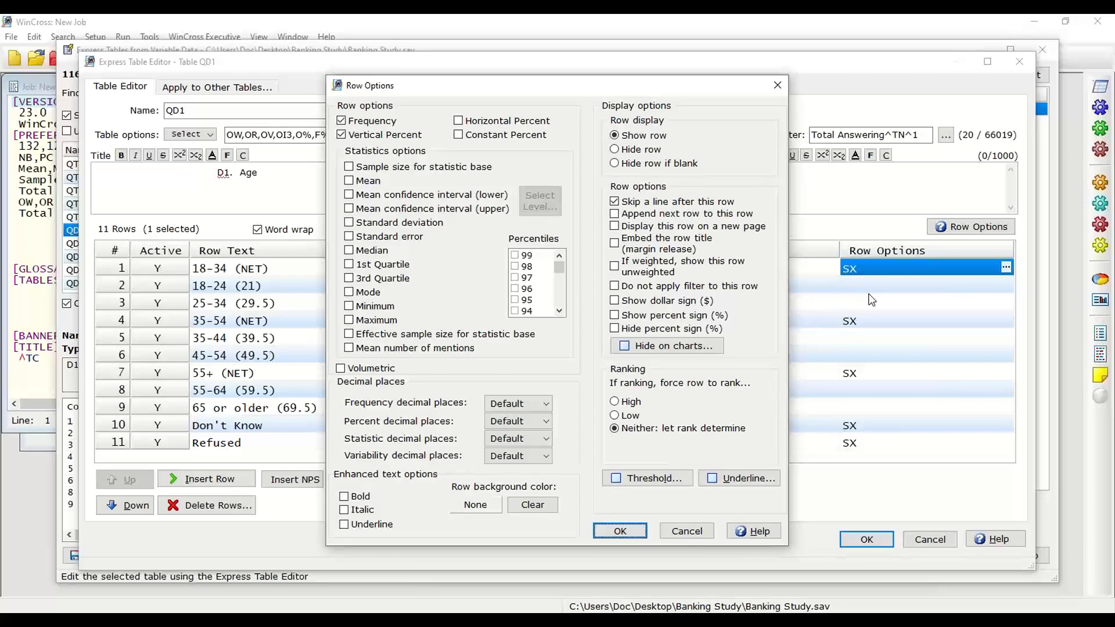
click(748, 483)
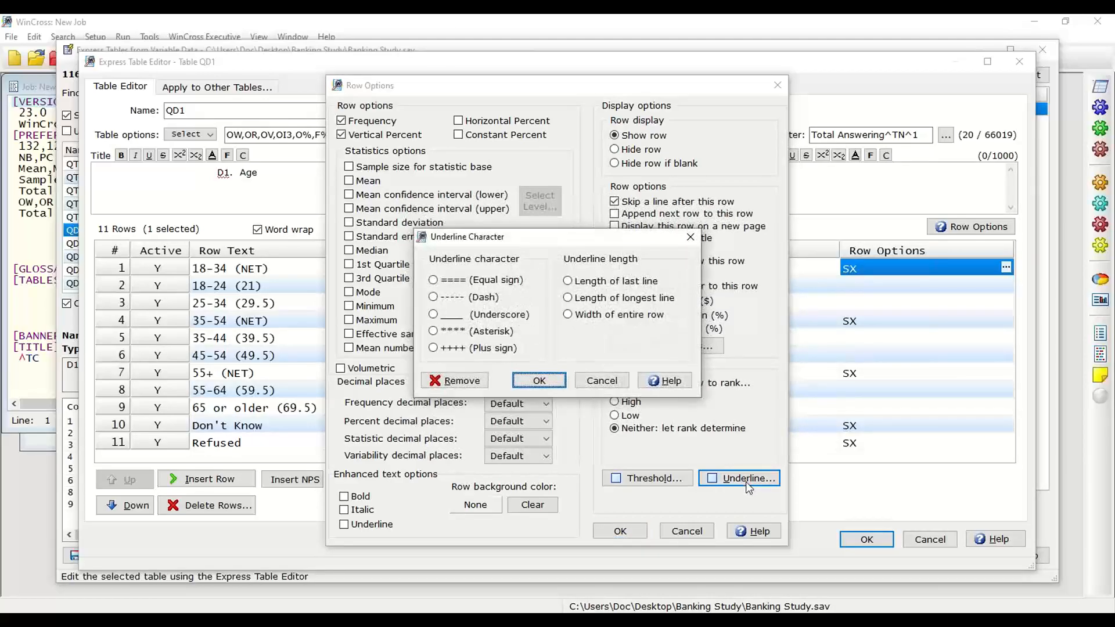
click(433, 297)
click(552, 379)
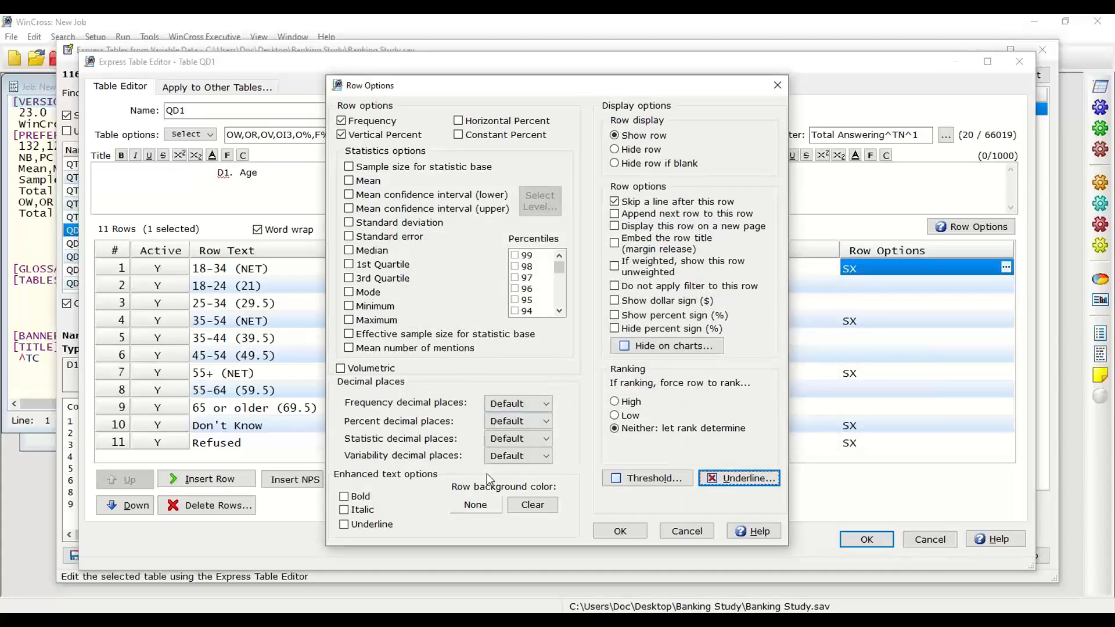
Step: Give the 18-34 (NET) row a pale yellow background colour (feffd2) and apply its row options
click(480, 508)
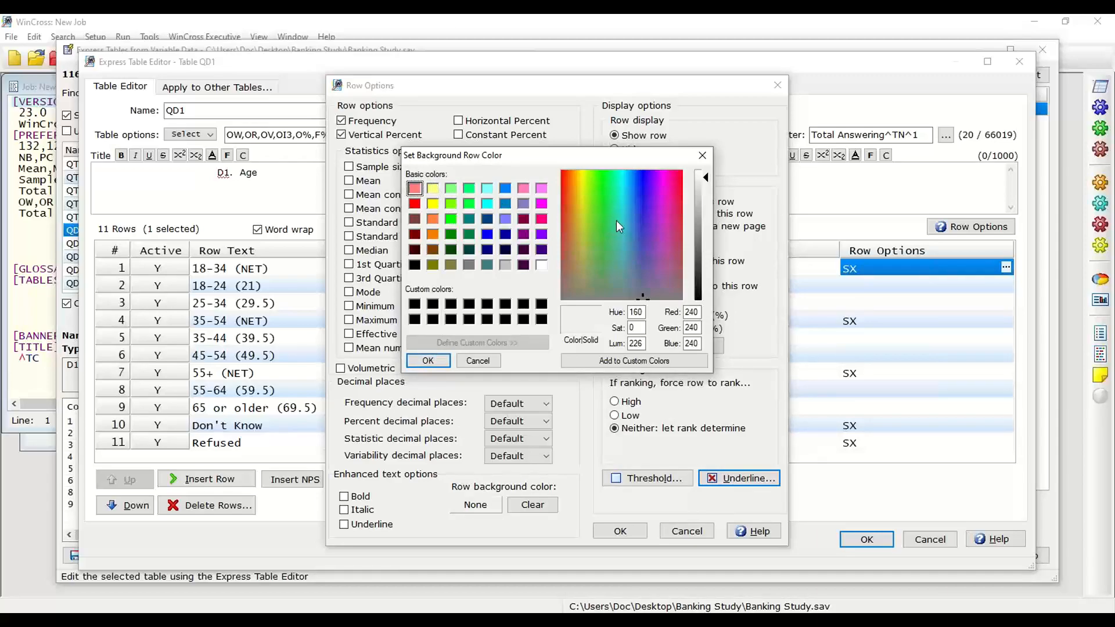
click(582, 173)
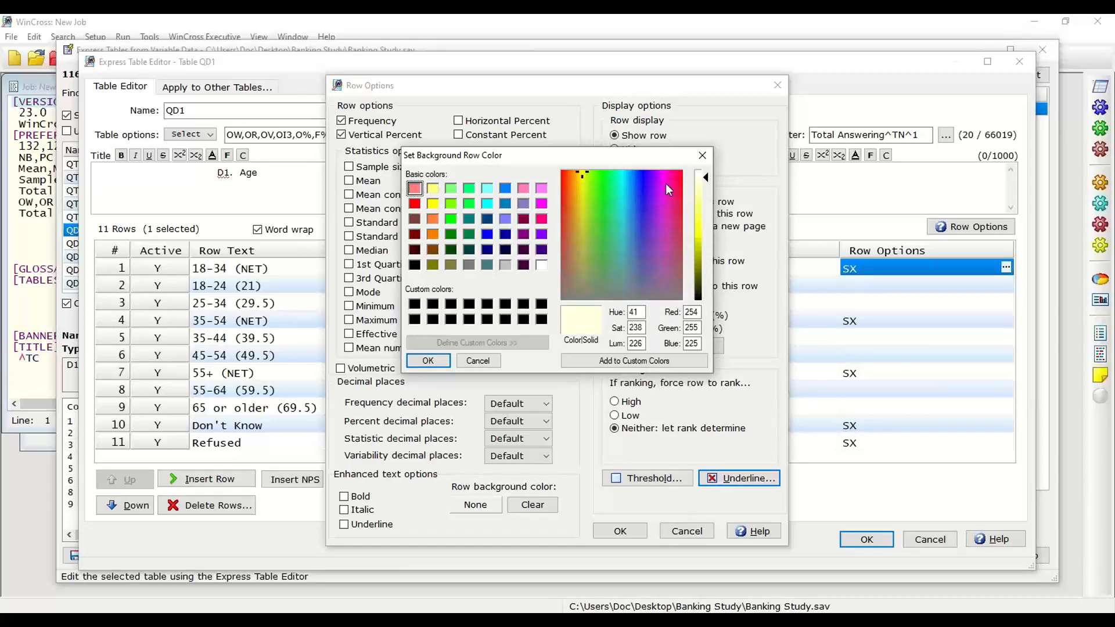
click(701, 182)
click(433, 361)
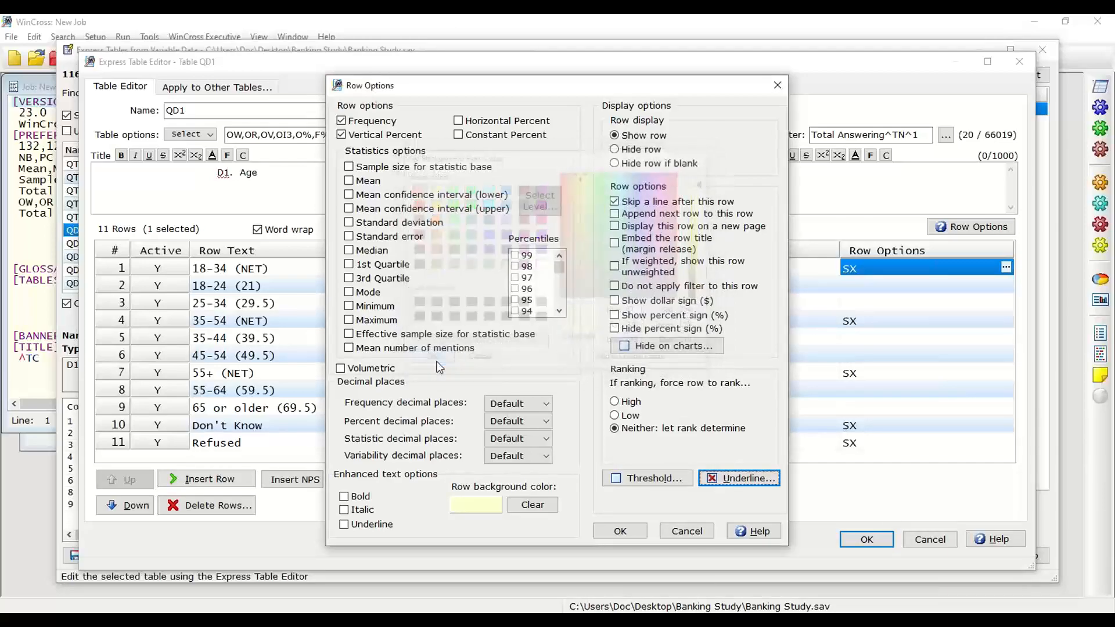
click(620, 531)
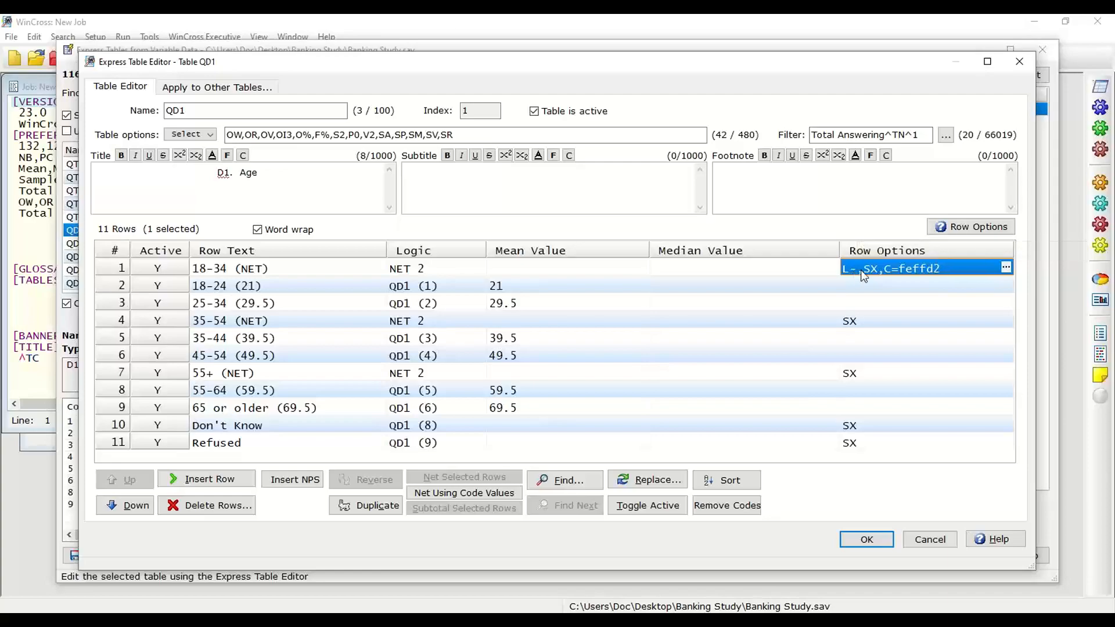
Step: Copy the 18-34 (NET) row options to the 35-54 (NET) and 55+ (NET) rows
right_click(910, 272)
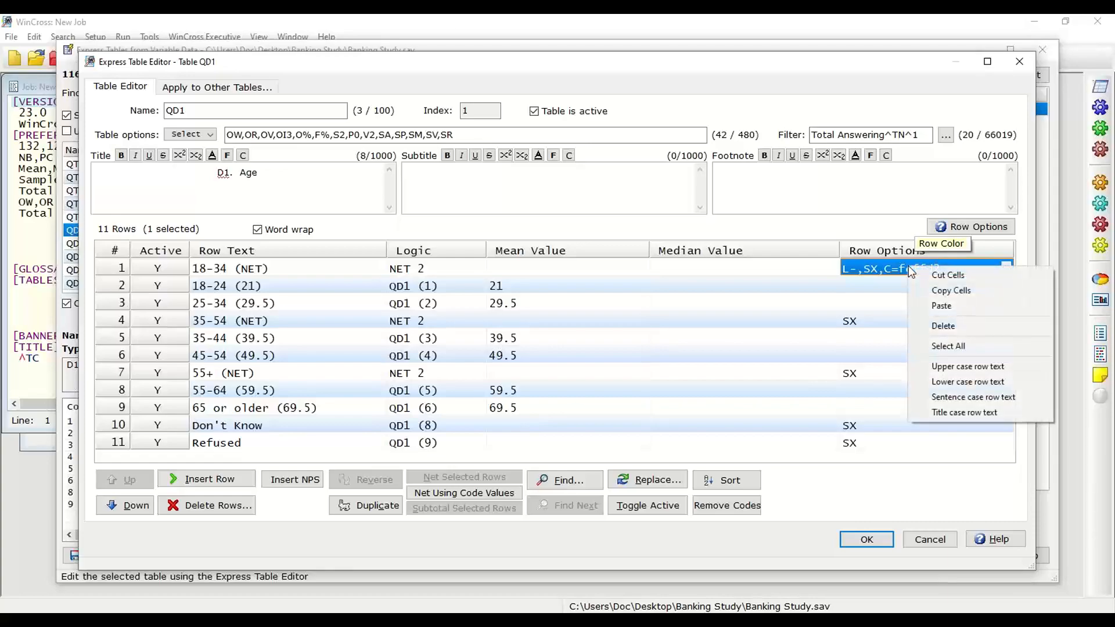
click(934, 289)
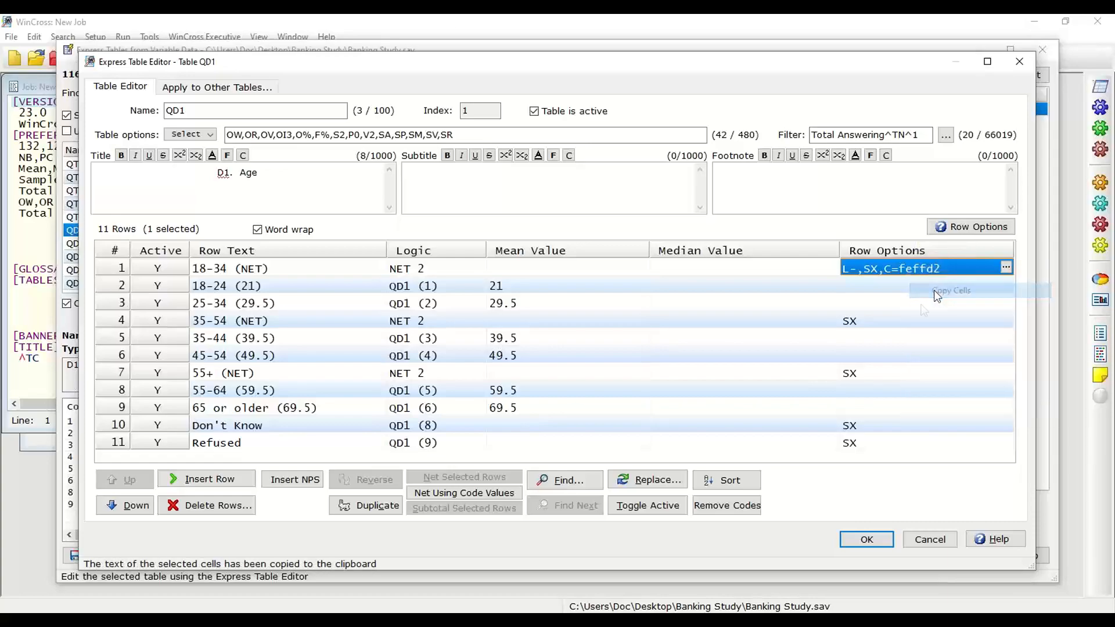
click(852, 323)
right_click(852, 323)
click(880, 362)
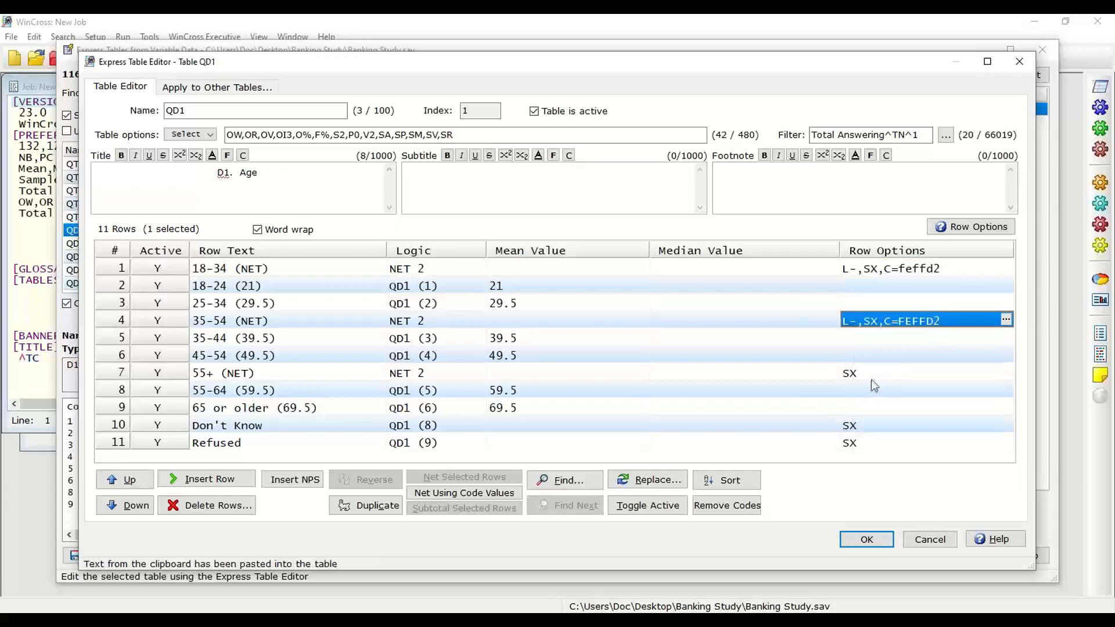
right_click(853, 377)
click(877, 416)
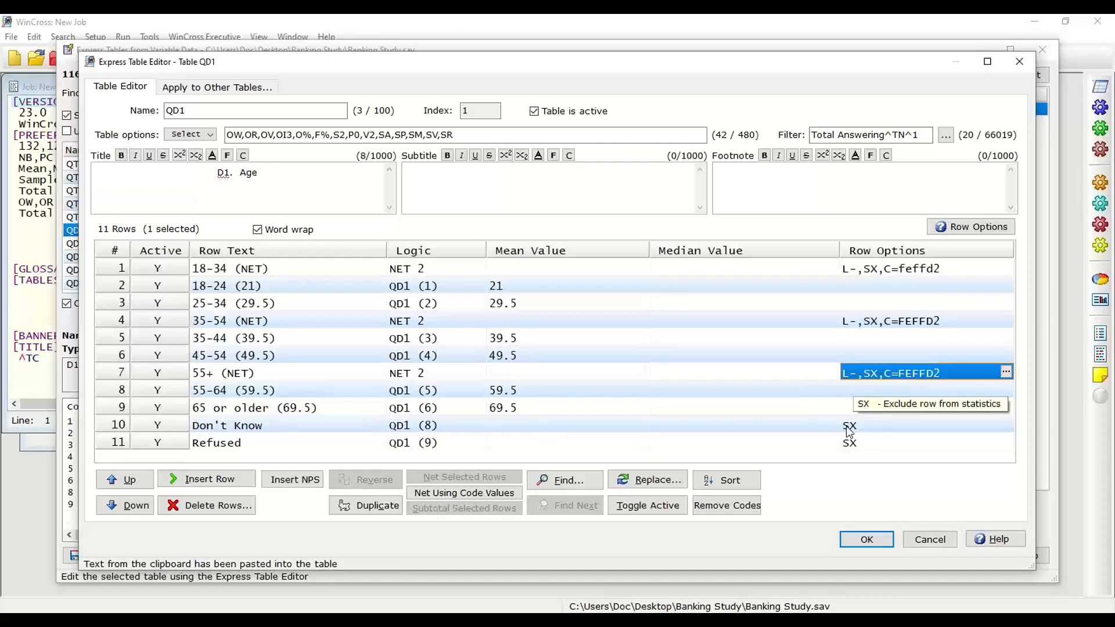
Step: Accept the QD1 table edits and finish the express tables setup to keep the table in the job
click(502, 286)
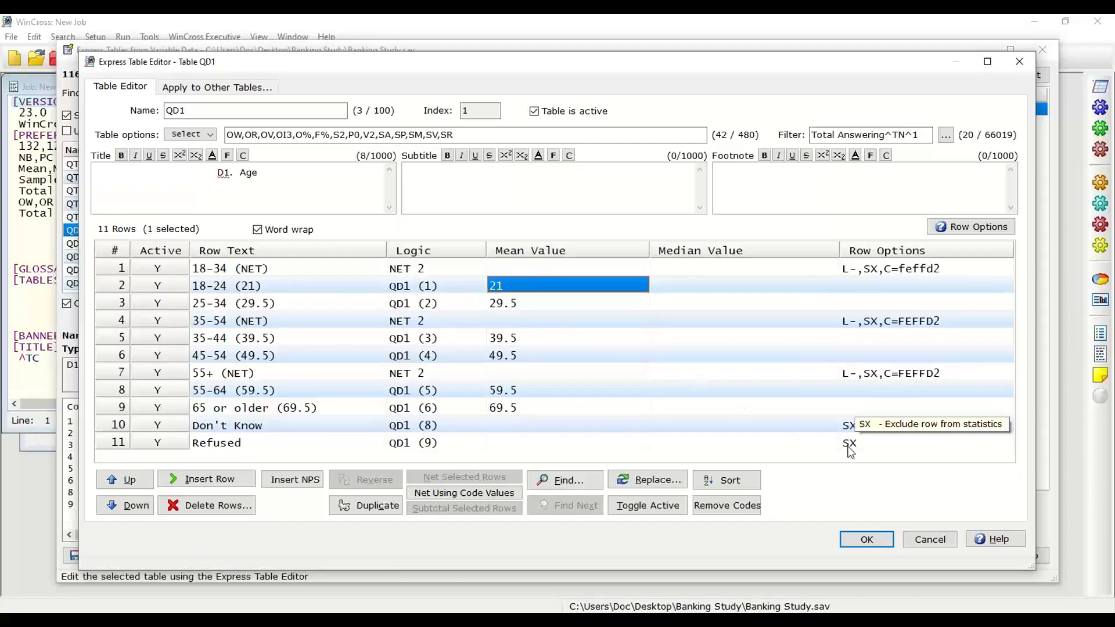
click(863, 539)
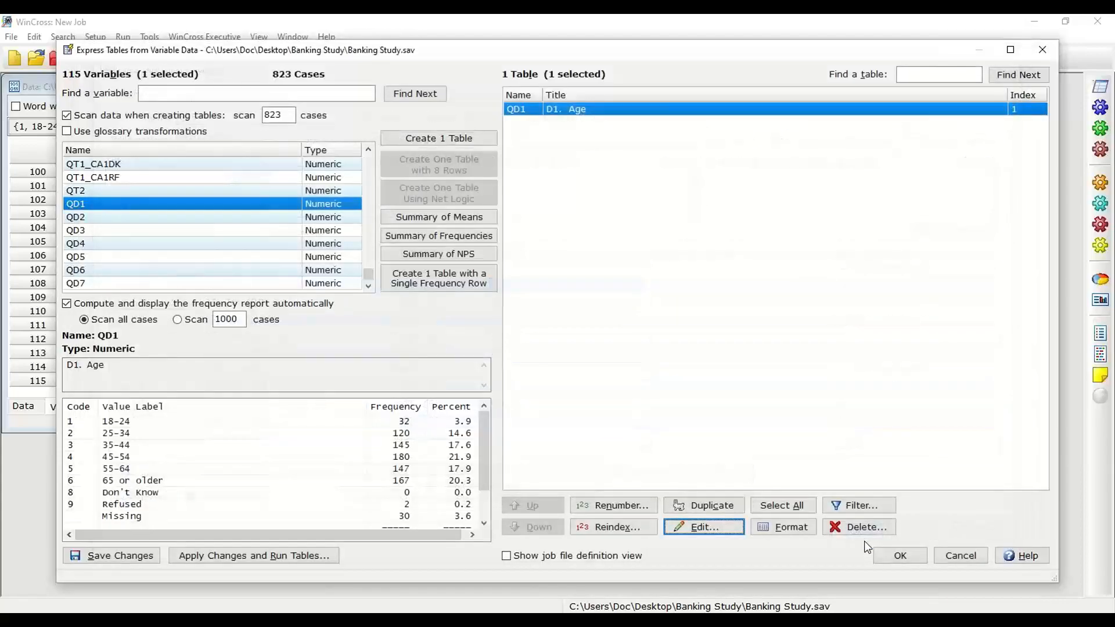
click(893, 559)
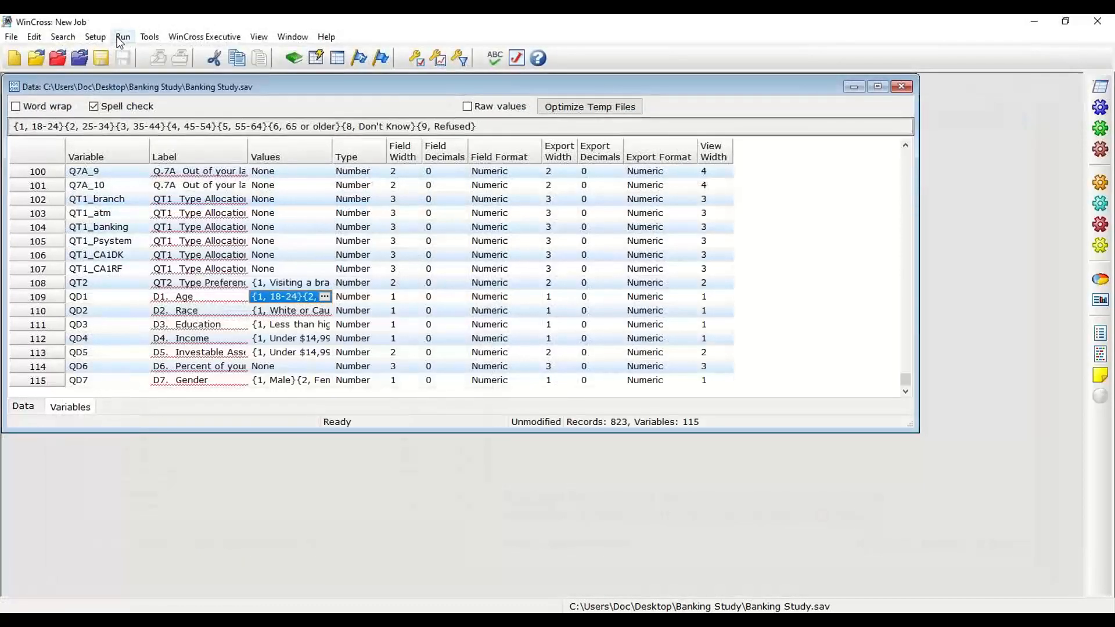
Step: Run table QD1 as an enhanced text report and review its net rows and statistics
click(120, 39)
click(131, 70)
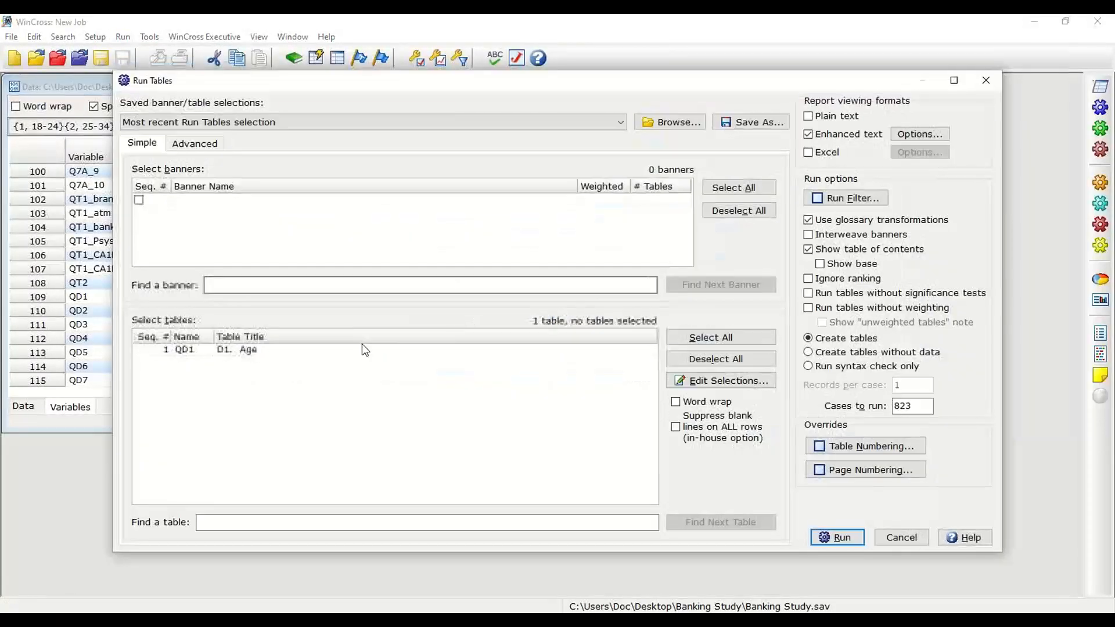
click(364, 348)
click(828, 538)
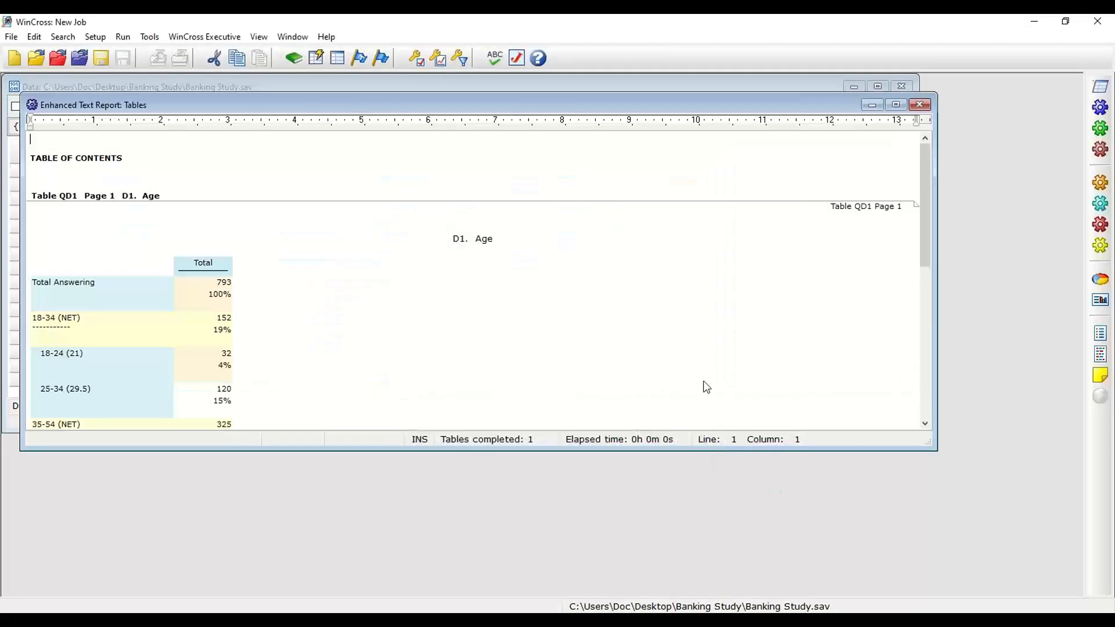
drag(923, 190, 926, 237)
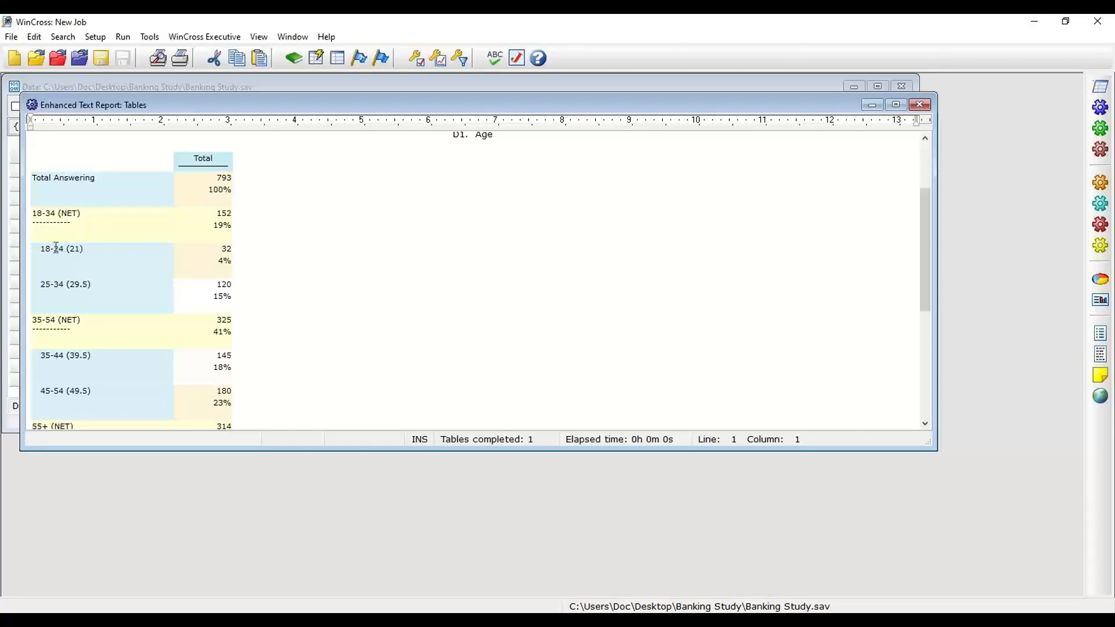
scroll(56, 246, down, 2)
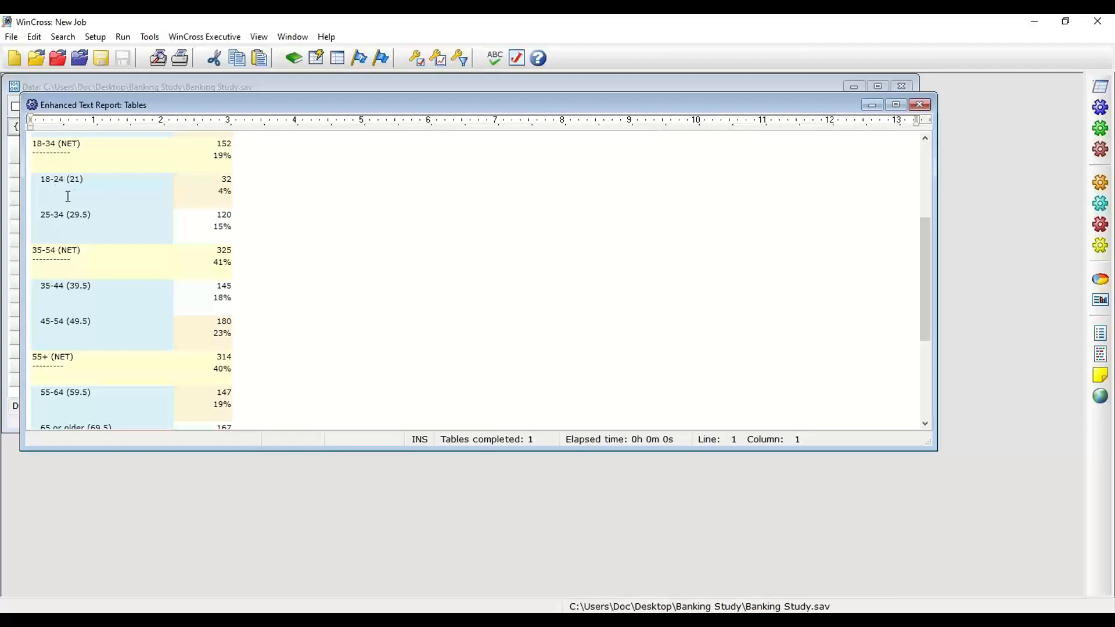
scroll(90, 216, down, 2)
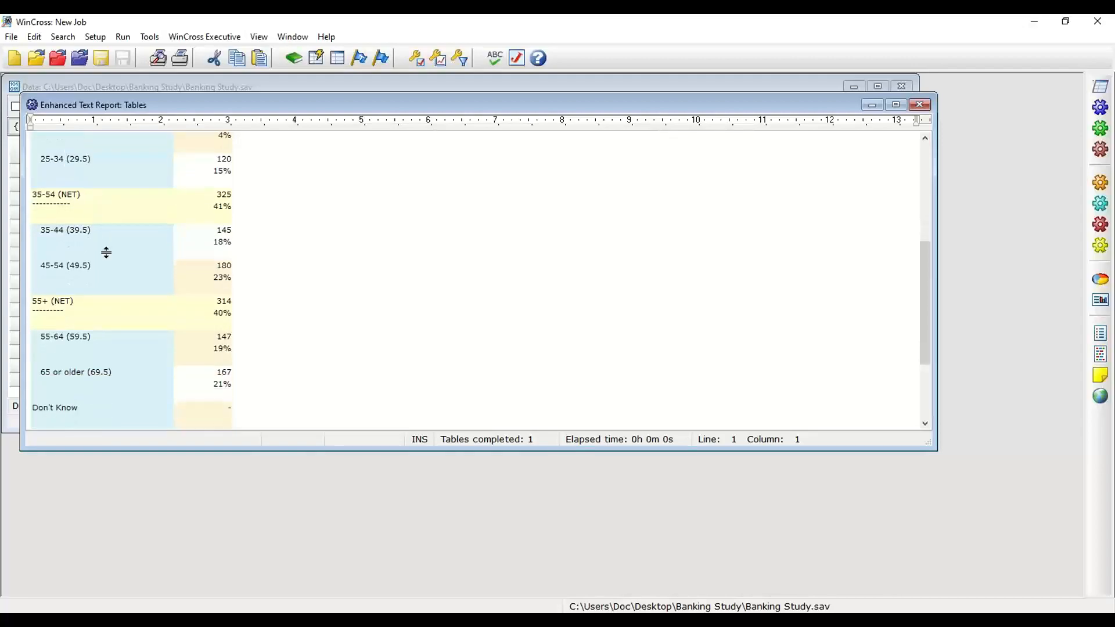
scroll(106, 252, down, 4)
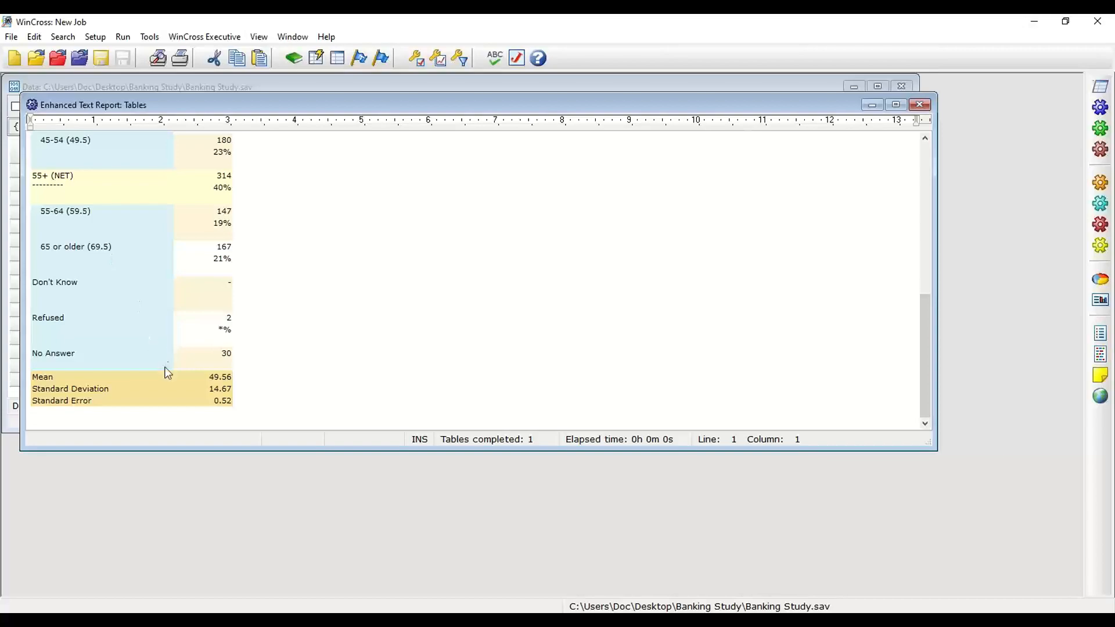